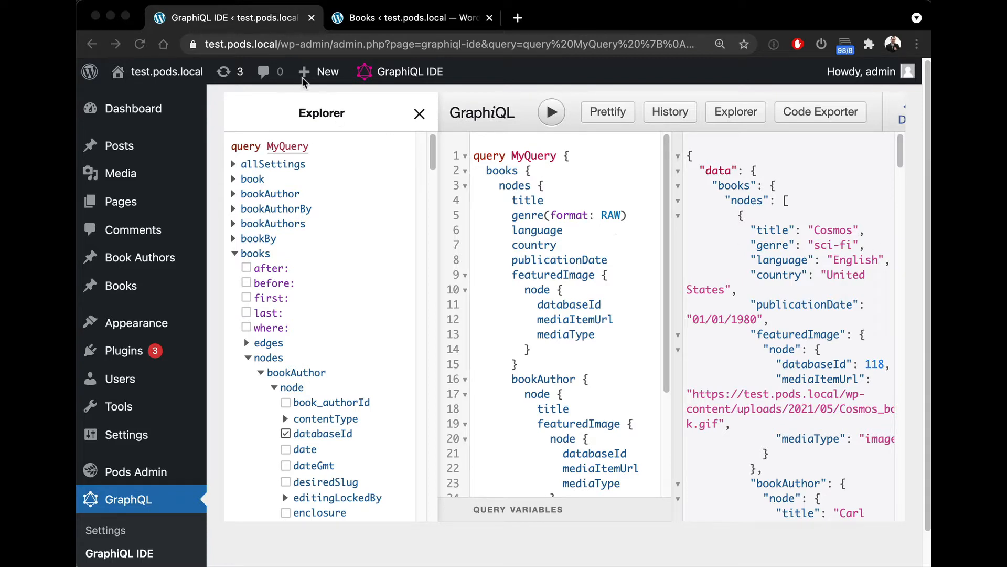
Step: Browse the Books list and the Book Authors list in the WordPress admin
click(357, 24)
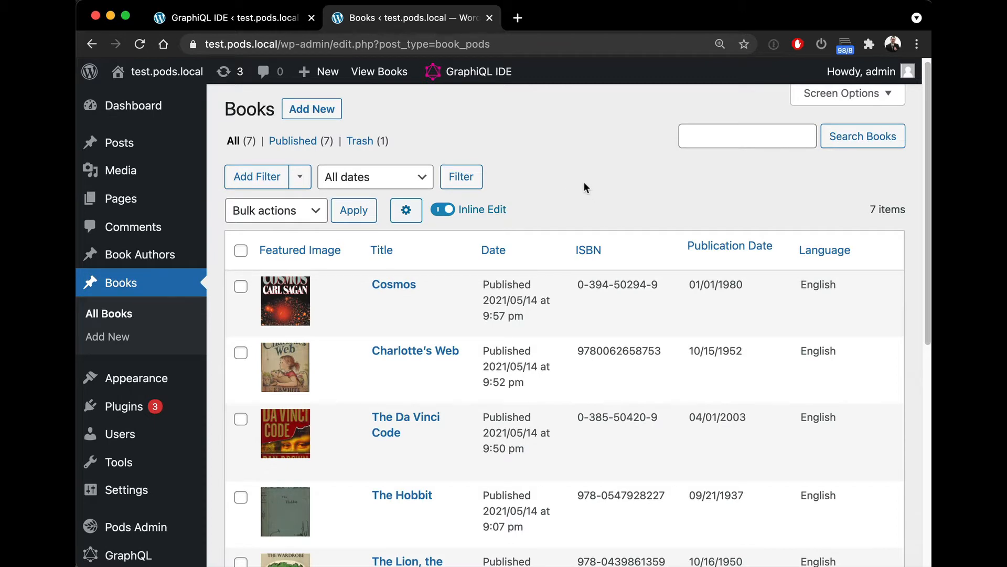
scroll(579, 199, down, 3)
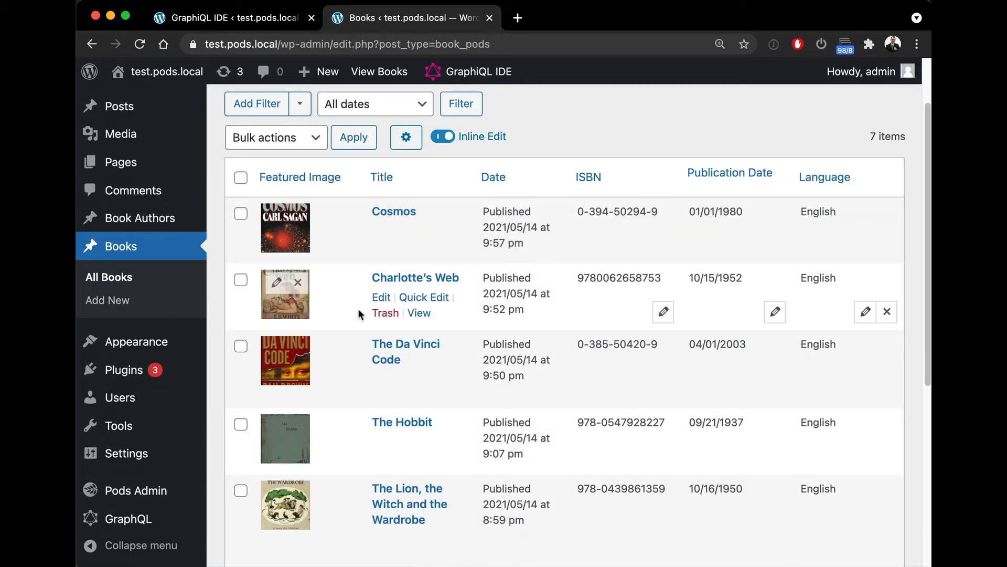
scroll(384, 241, down, 1)
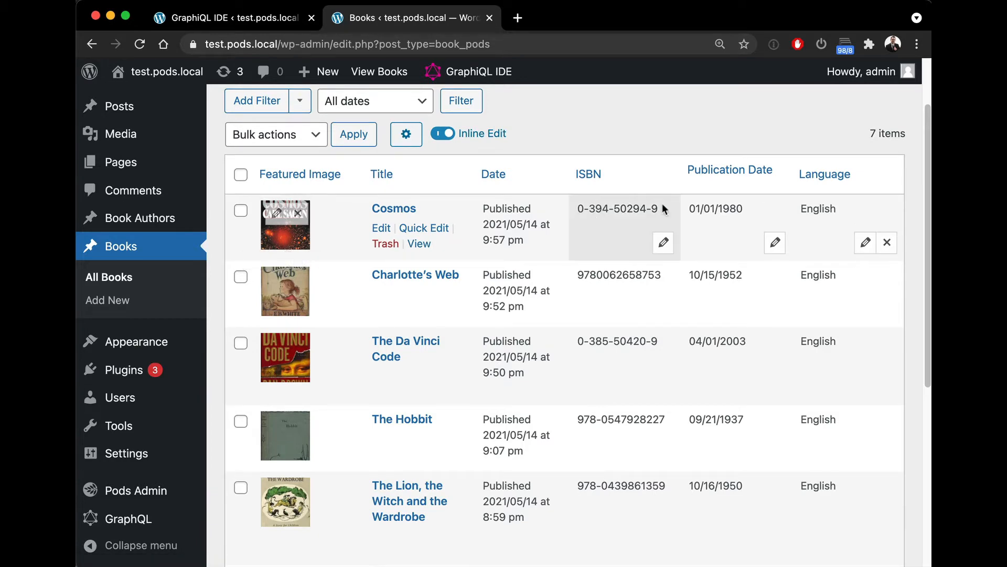
click(160, 219)
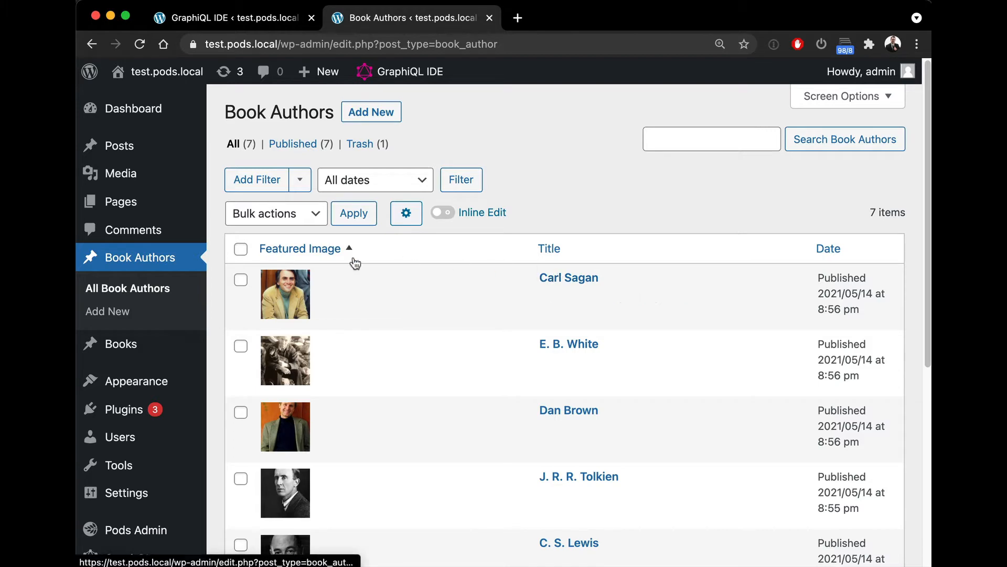
click(164, 341)
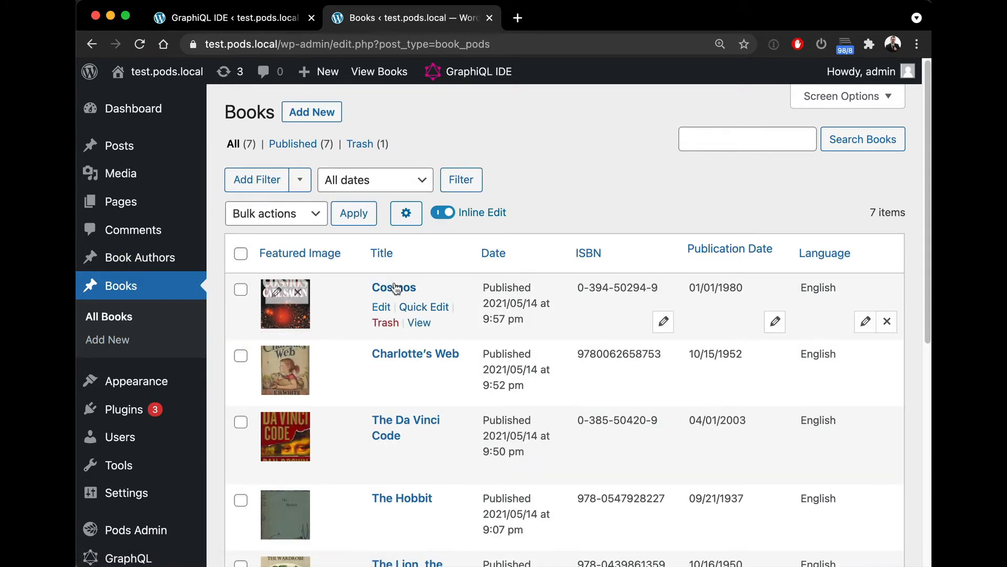
Step: Open the Cosmos book's editor in a new tab and review its custom fields
right_click(397, 287)
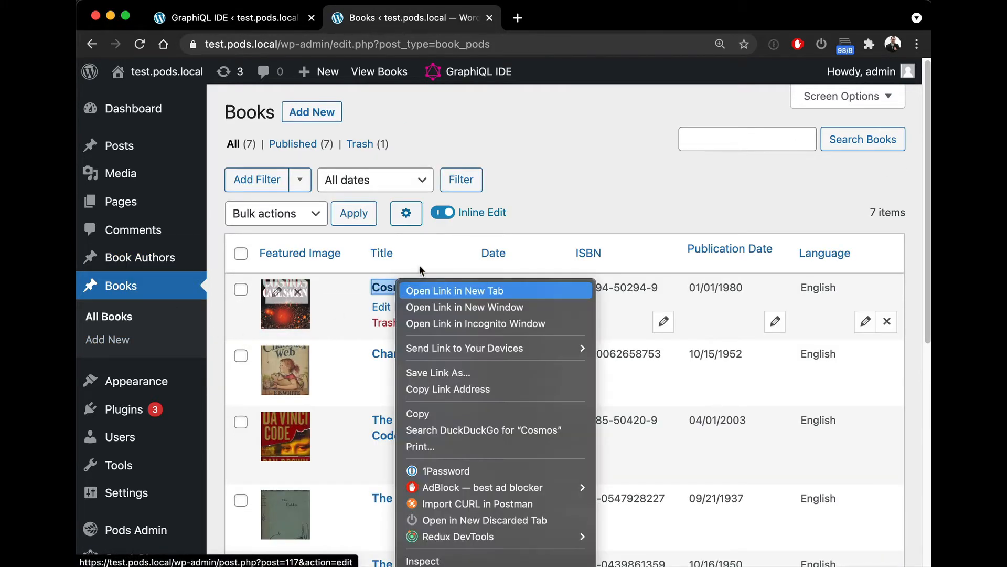
click(454, 290)
click(529, 18)
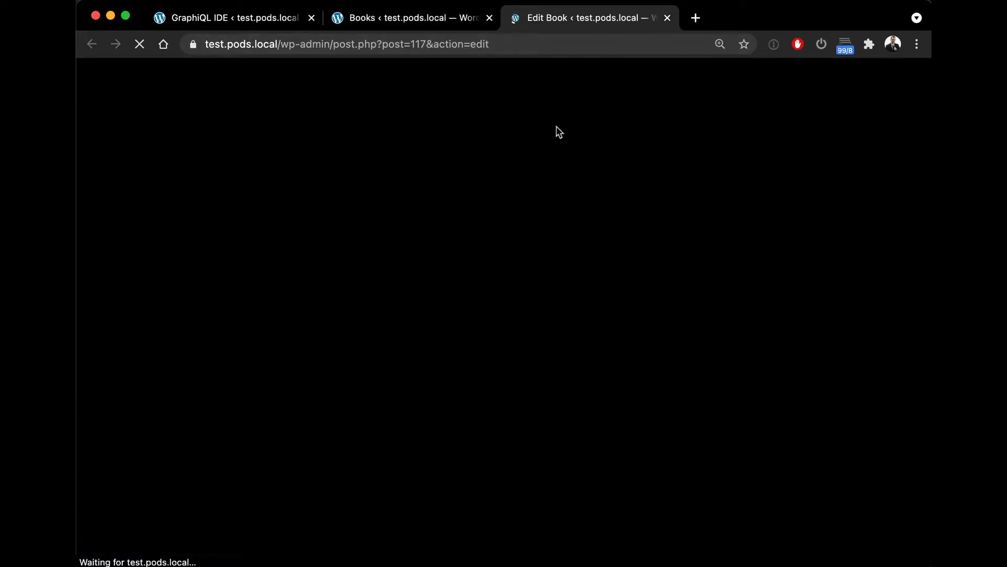
scroll(525, 226, down, 5)
scroll(511, 284, down, 1)
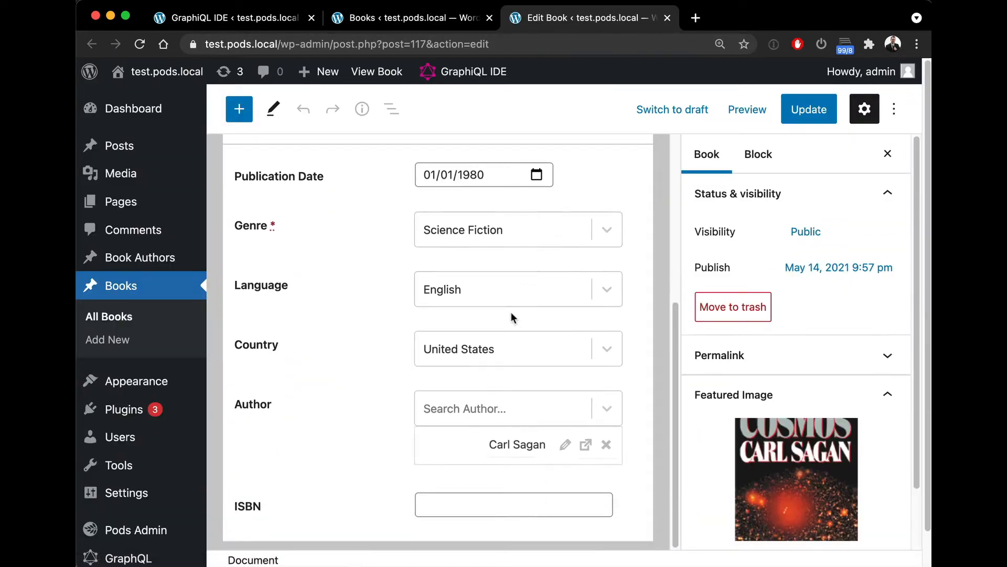
scroll(520, 367, up, 5)
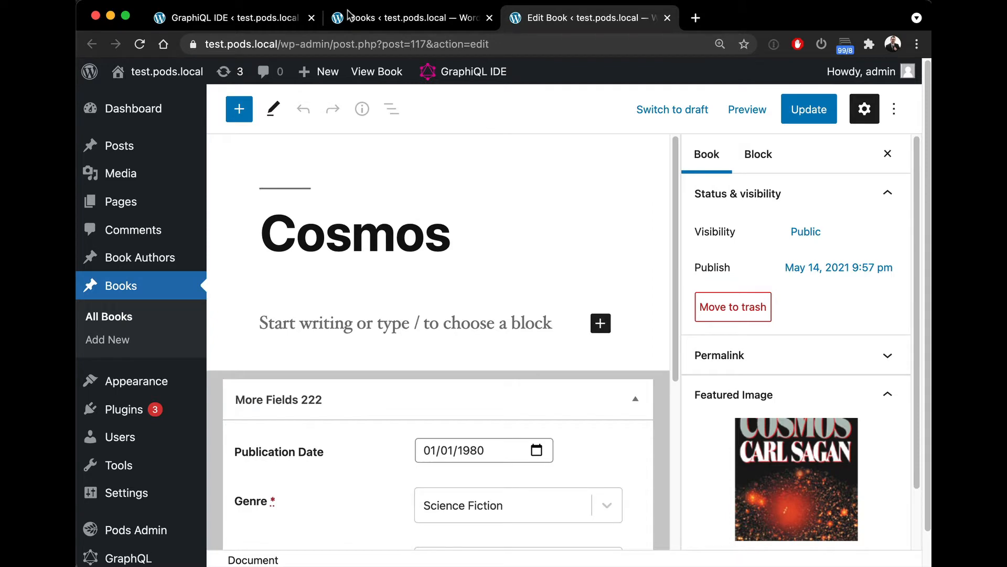
Step: Open the Pods Admin Edit Pods page in a new tab from the GraphiQL IDE
click(273, 18)
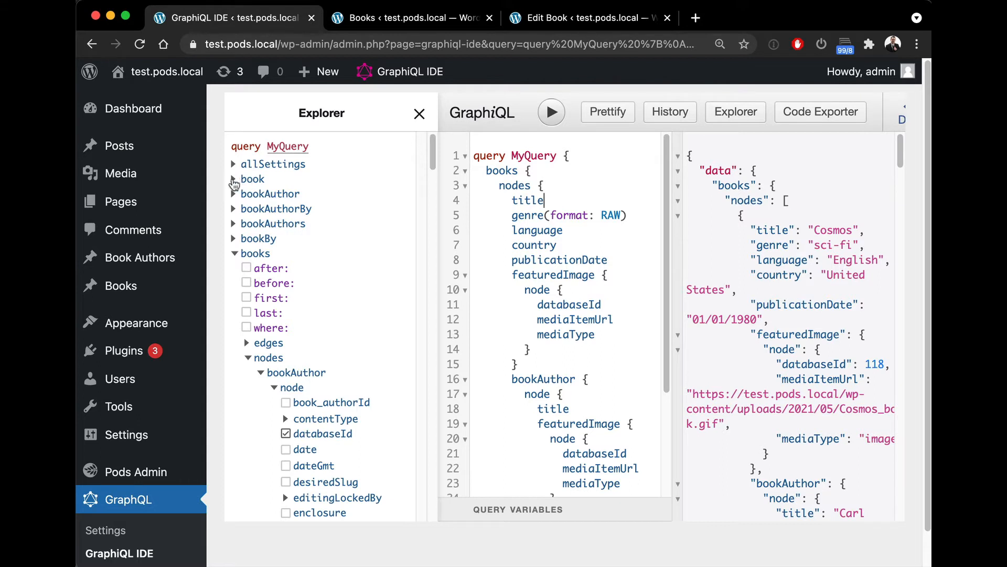
click(233, 180)
click(233, 180)
mouse_move(147, 471)
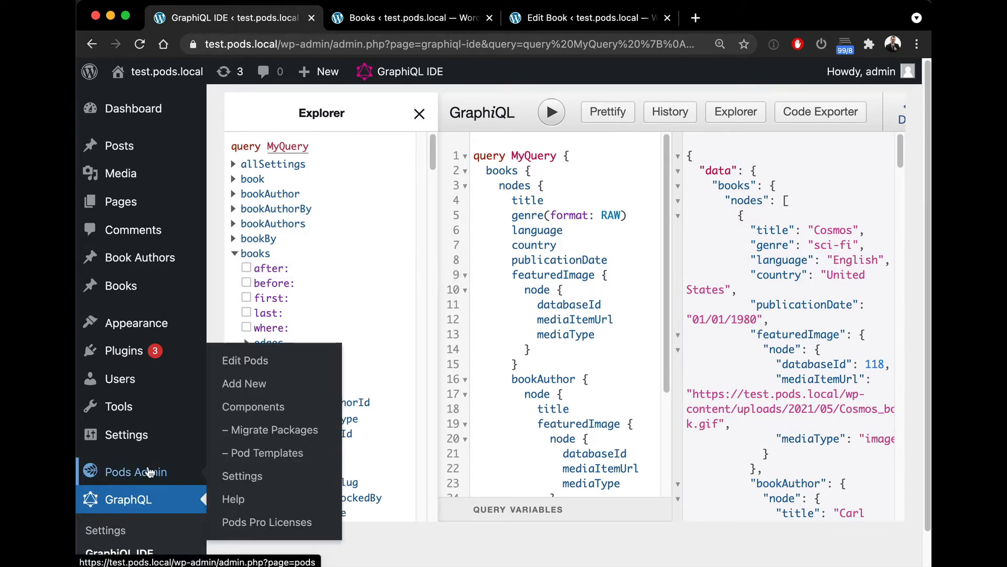
right_click(292, 362)
click(314, 366)
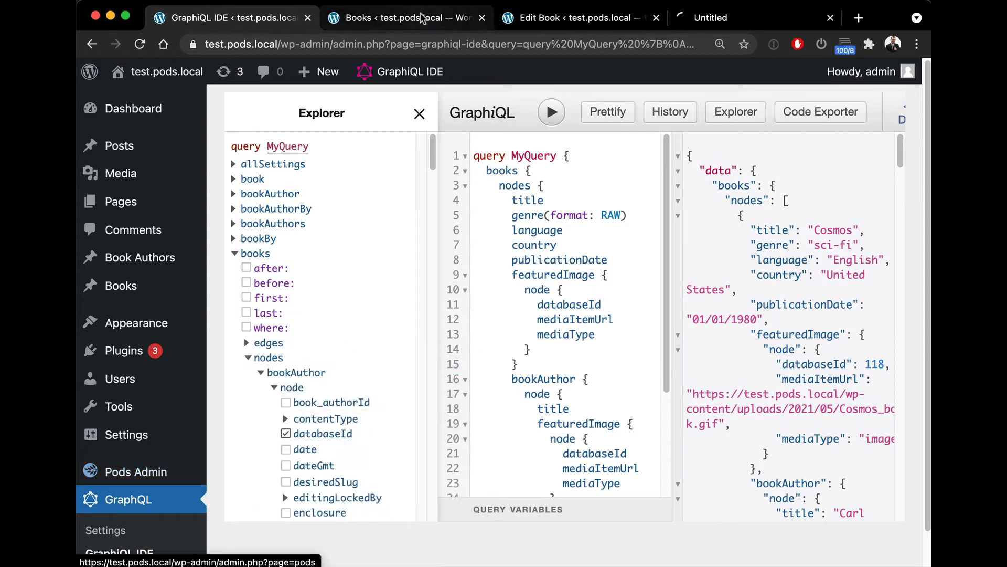
click(737, 17)
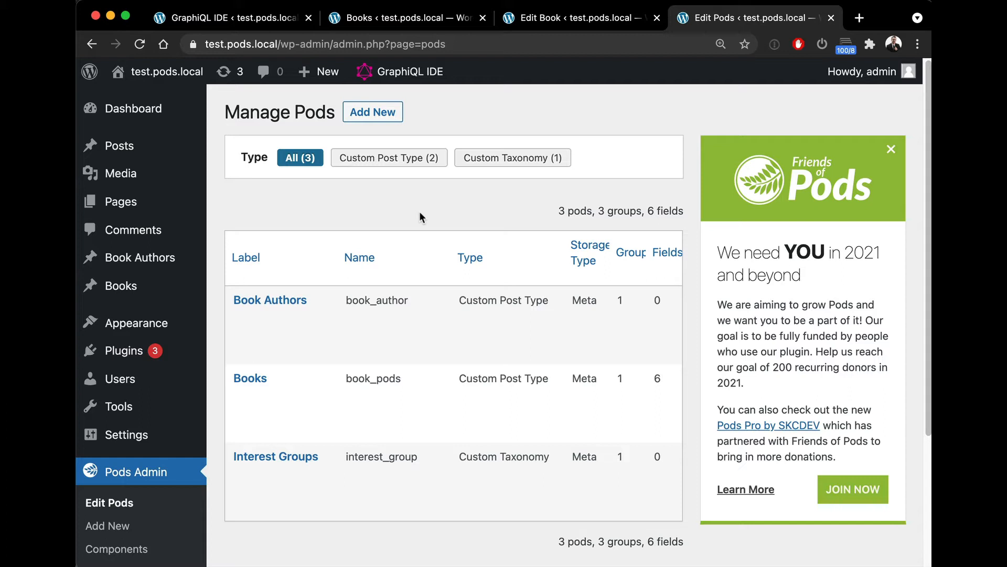
Step: Open the WPGraphQL settings of the Books pod and switch WPGraphQL support off and back on
click(249, 381)
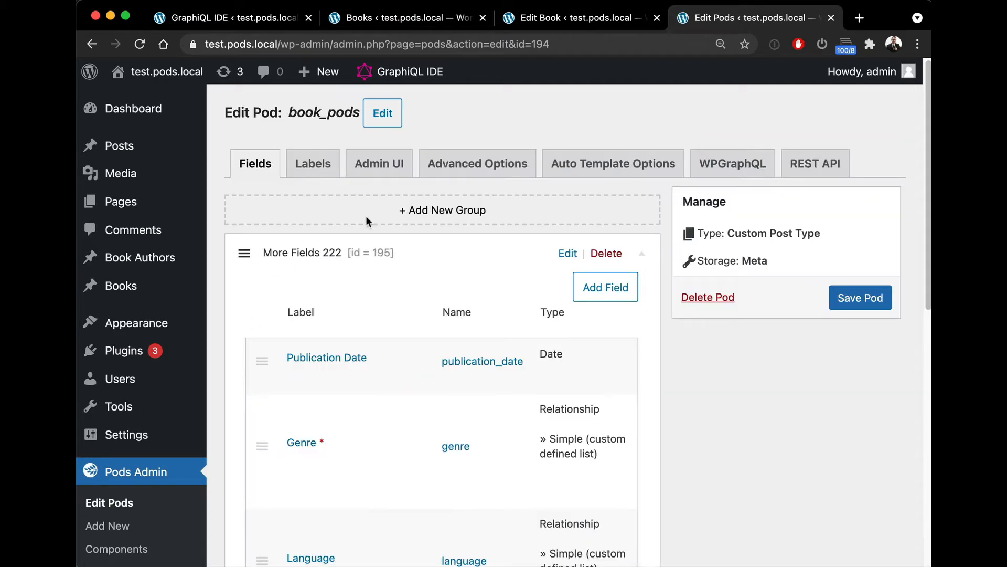
click(718, 175)
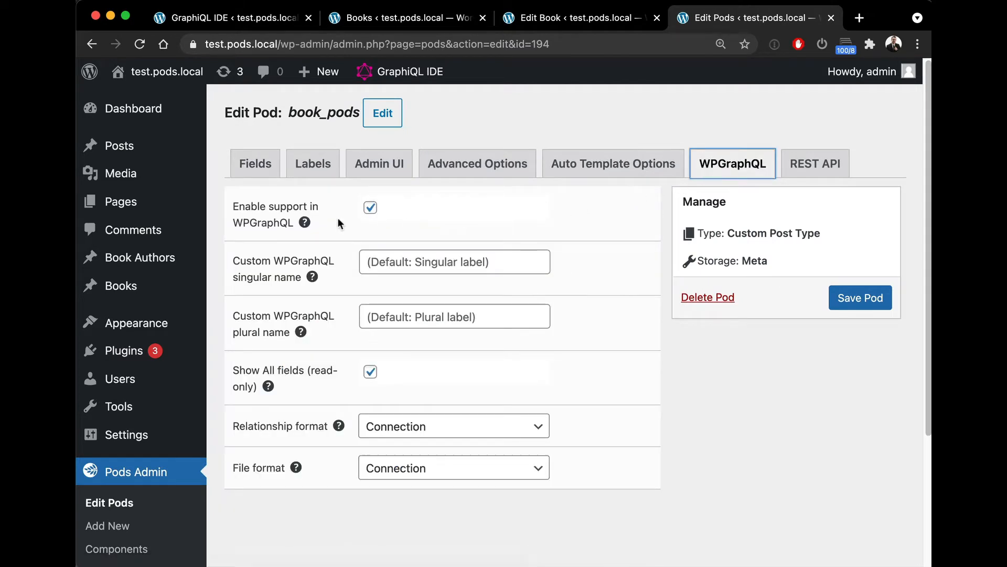
click(370, 208)
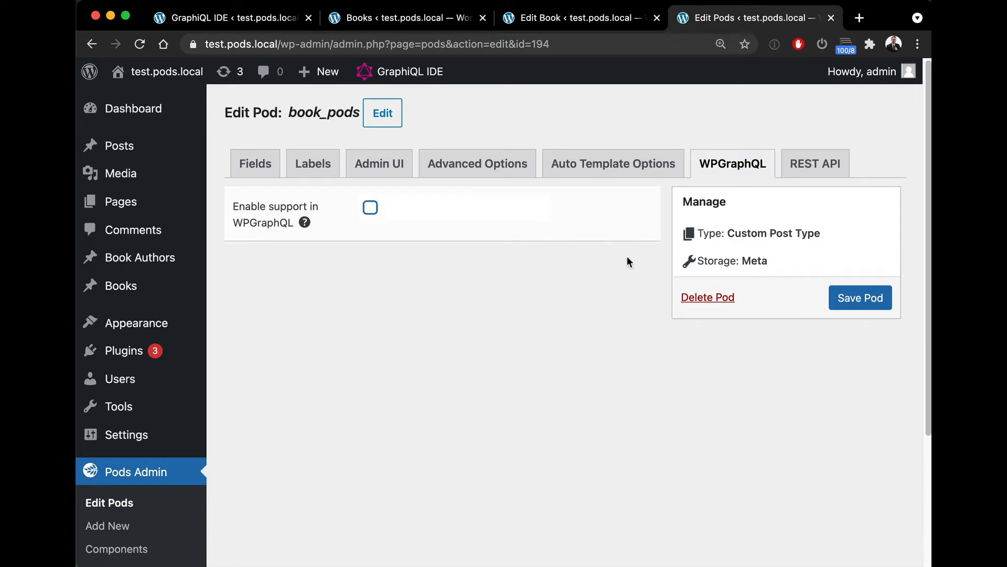
click(370, 207)
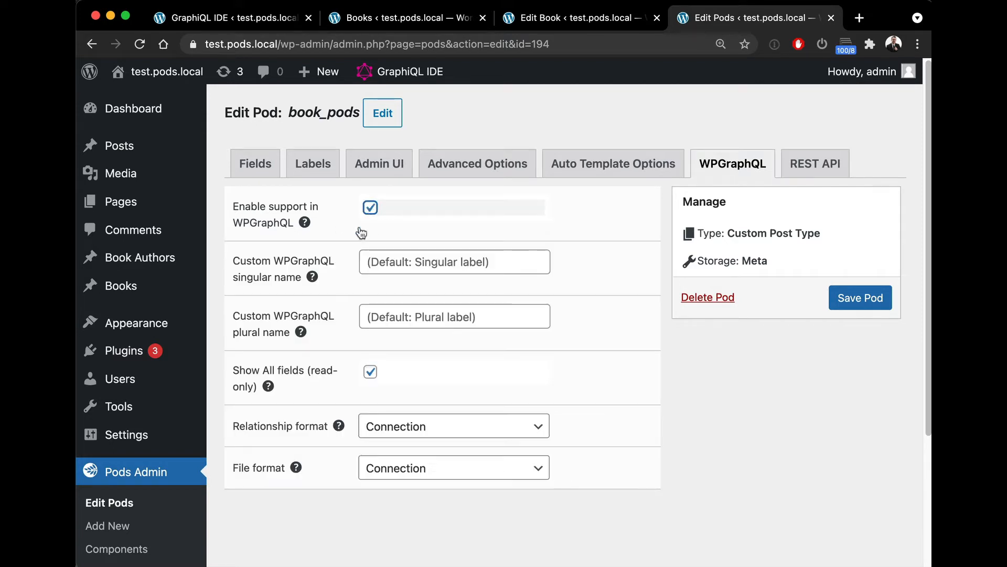
Step: Examine the custom WPGraphQL name fields and the relationship format and file format options
click(512, 263)
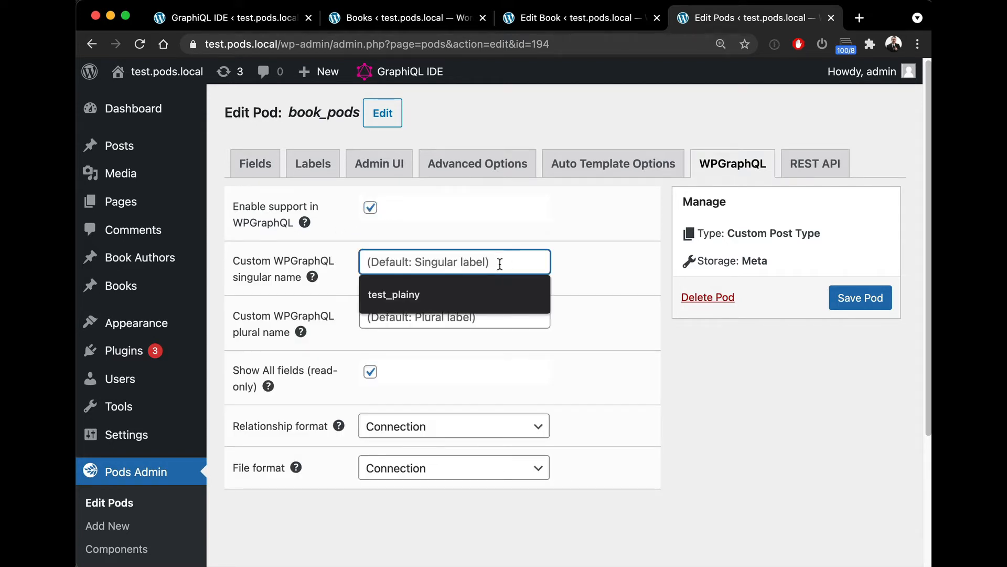
click(269, 269)
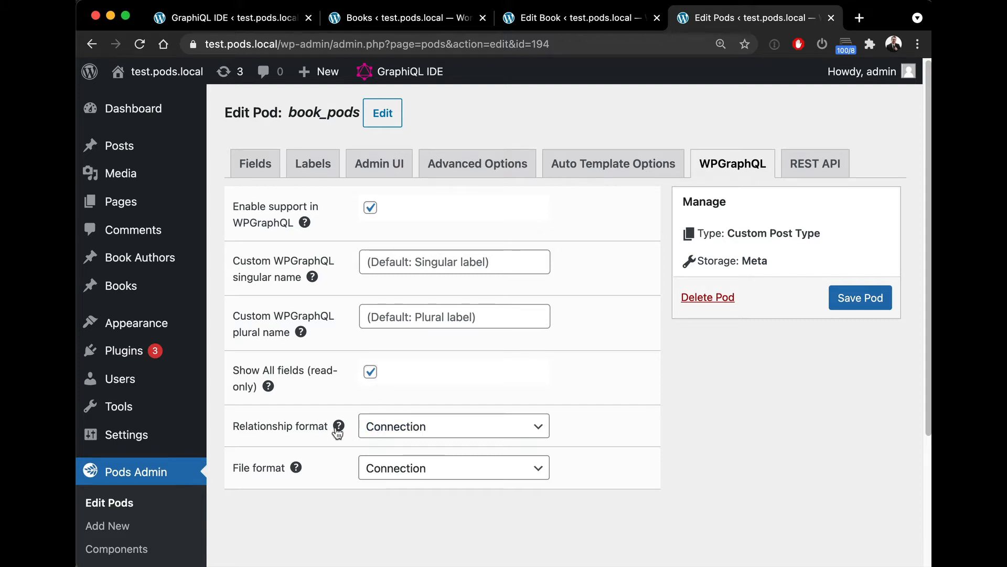
mouse_move(338, 428)
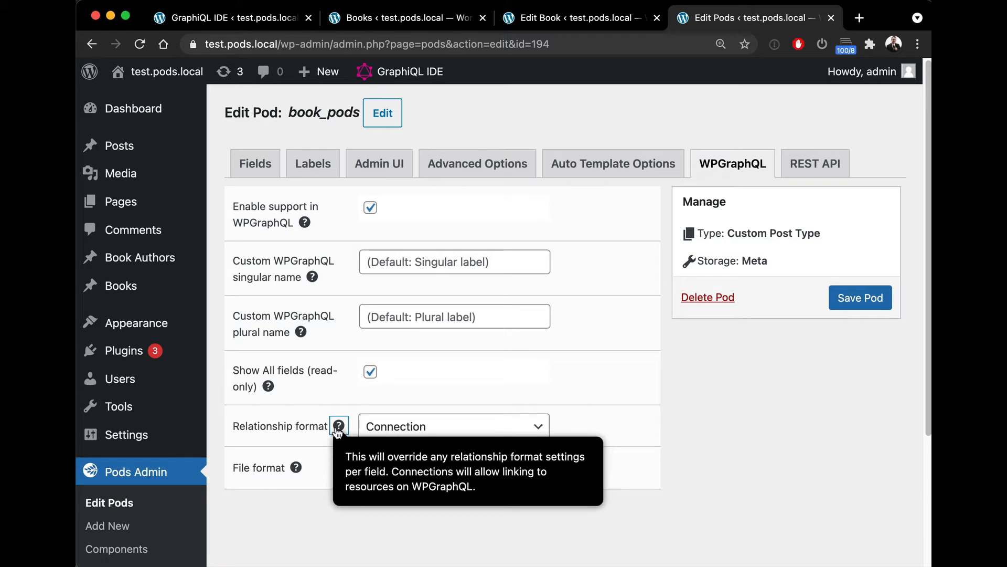
click(376, 431)
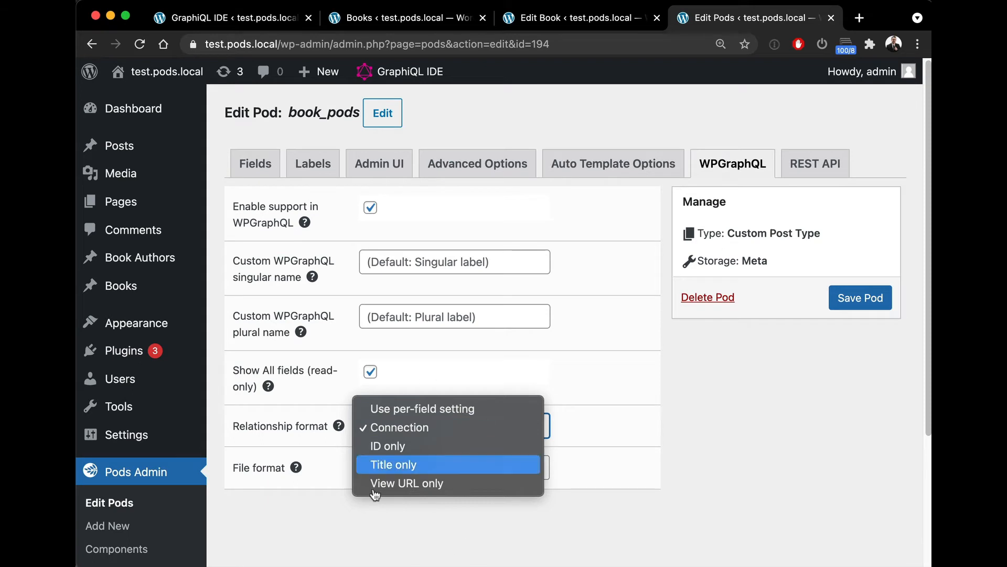
click(375, 414)
click(407, 426)
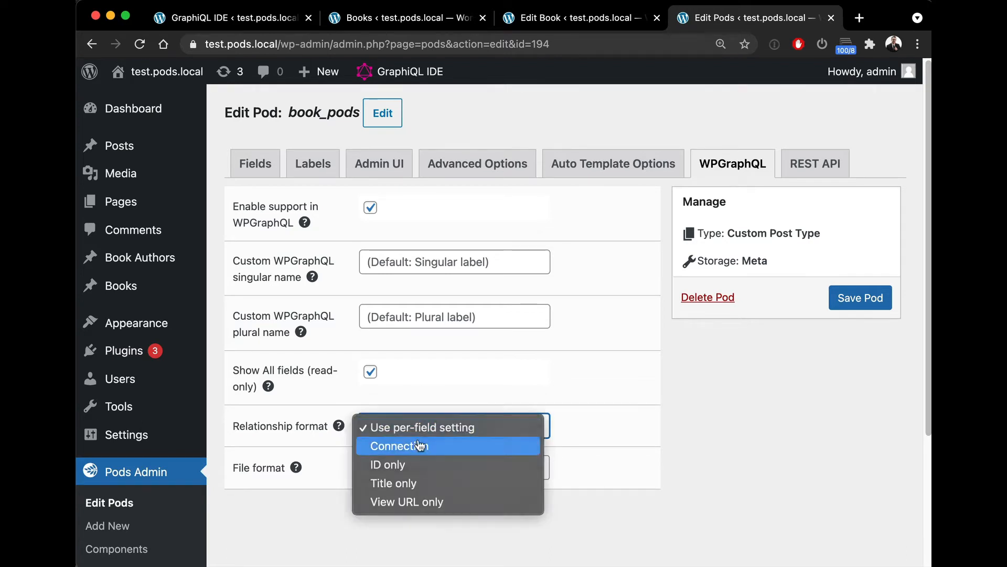
click(420, 445)
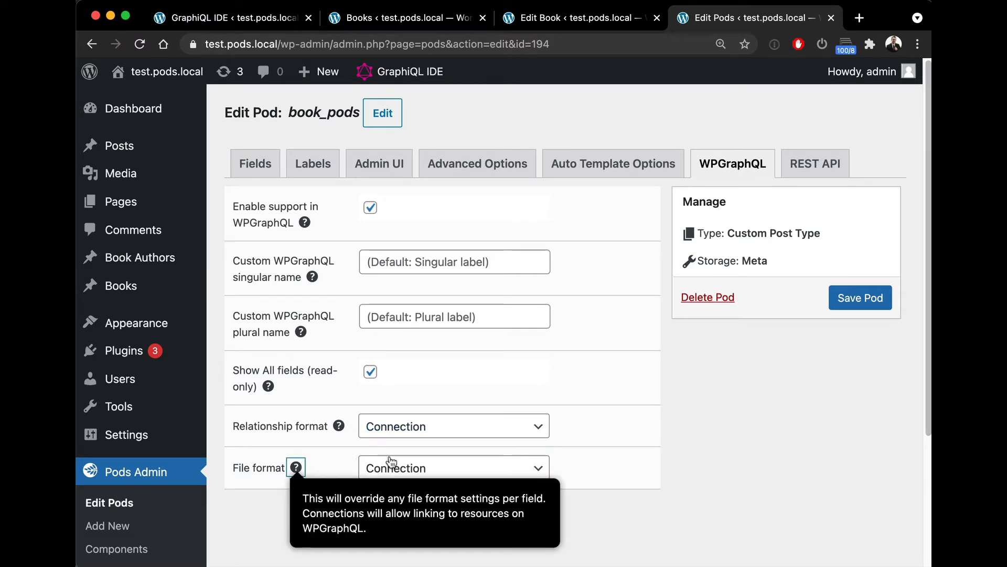
click(439, 469)
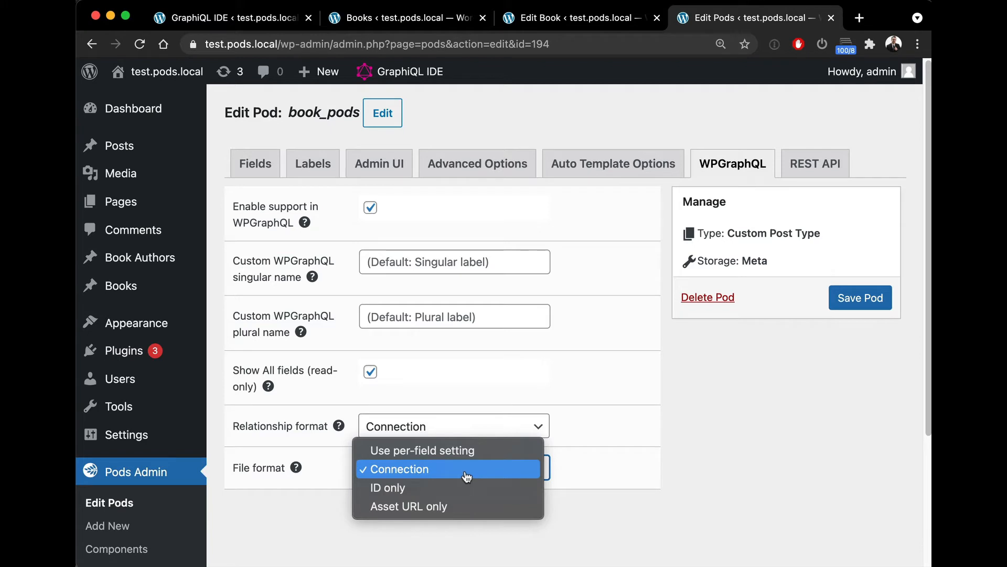
click(574, 464)
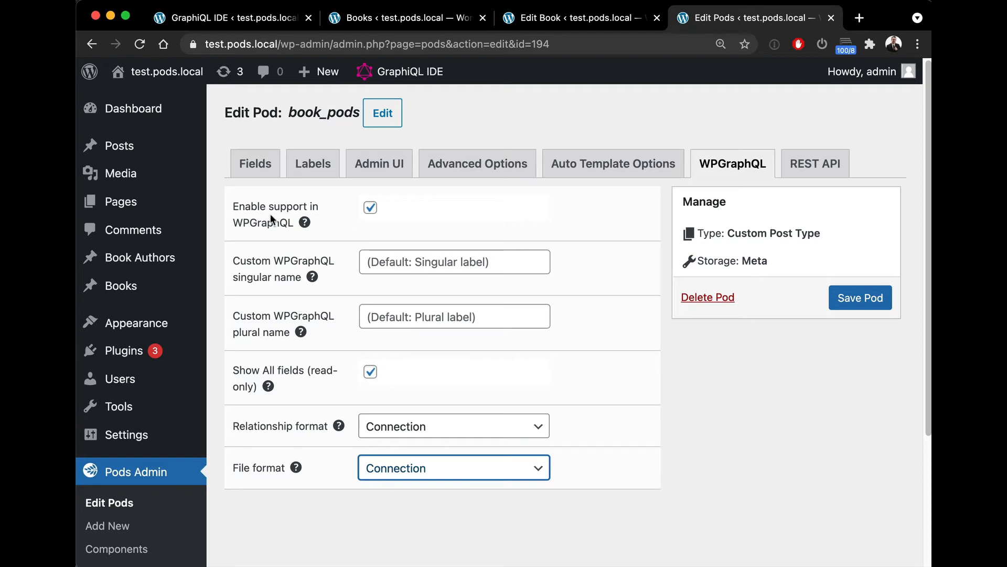
Step: Open the WPGraphQL settings of the Books pod's Author field
click(259, 168)
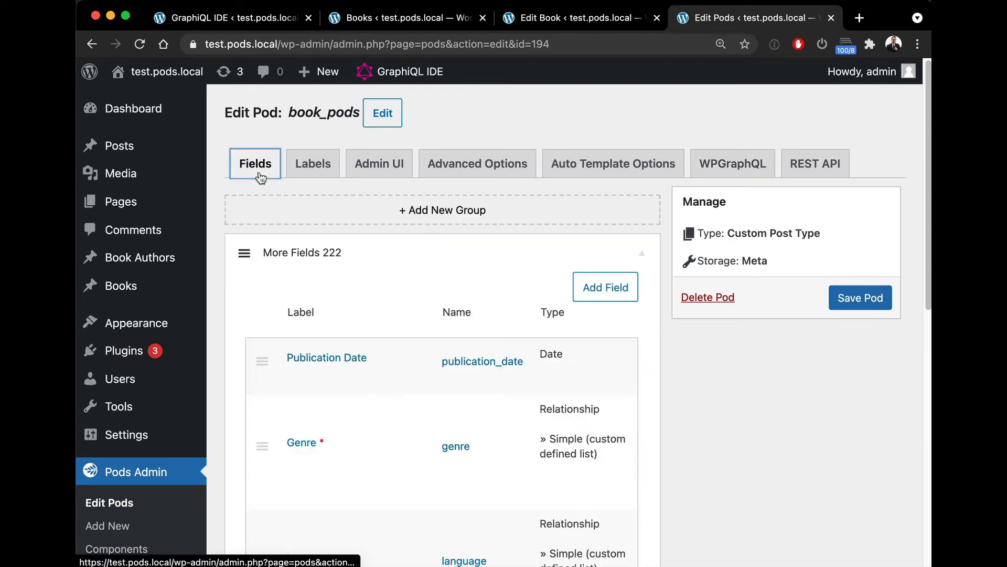
scroll(364, 313, down, 3)
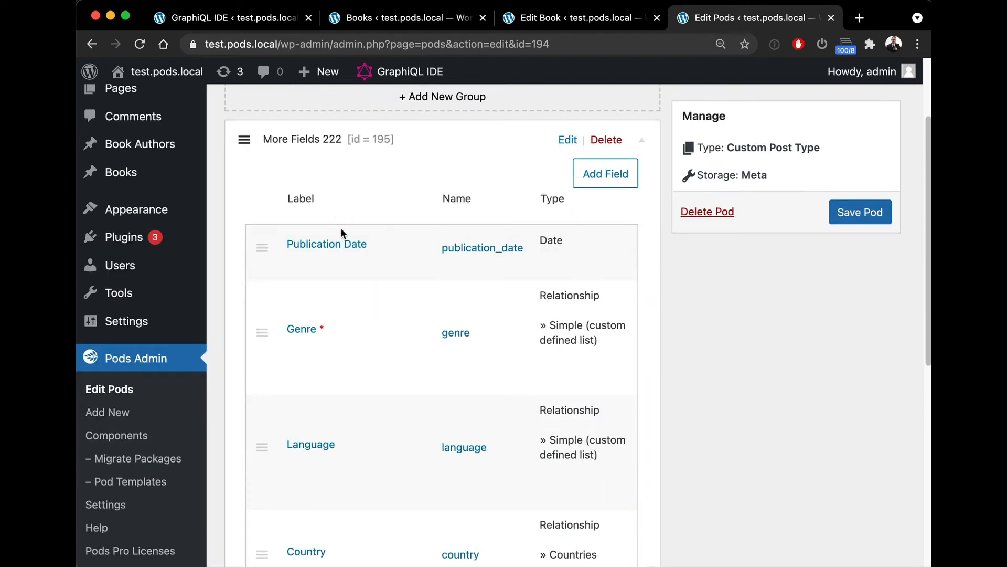
scroll(294, 330, down, 4)
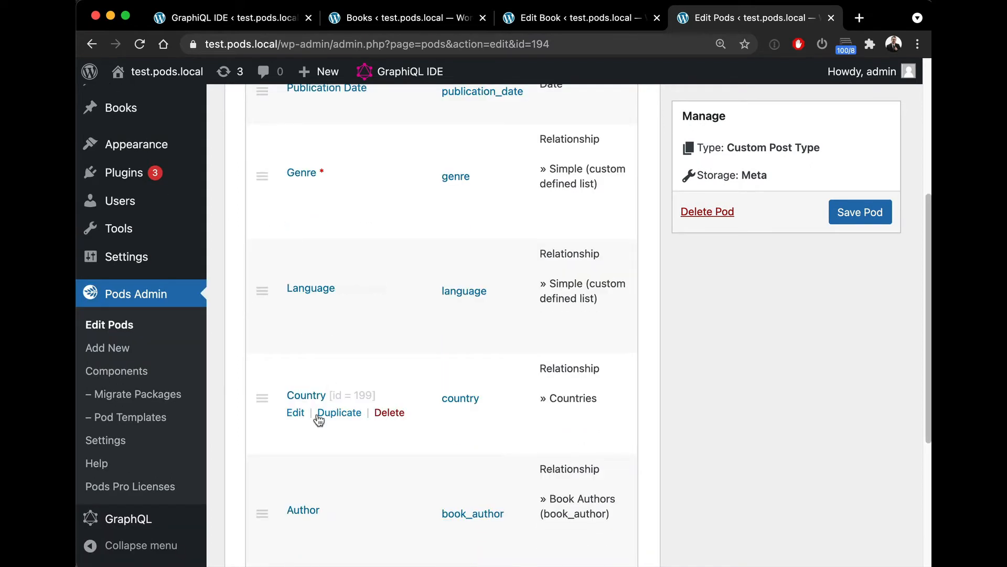
scroll(324, 393, down, 2)
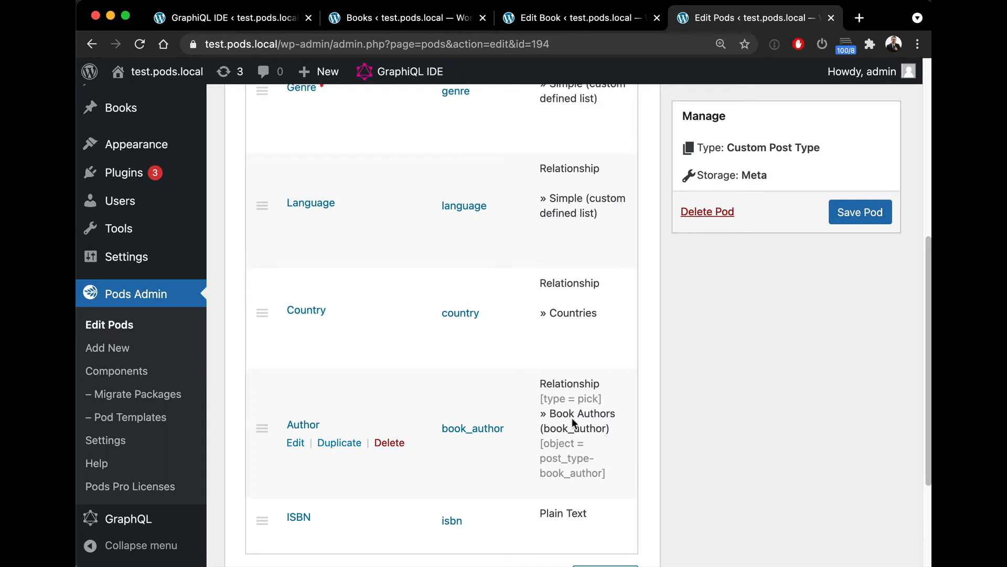
click(293, 420)
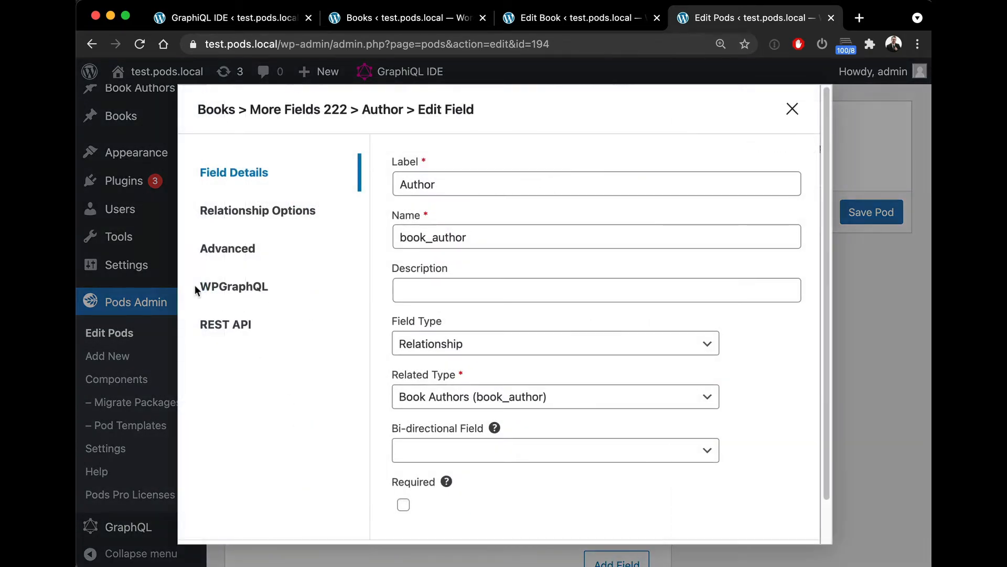
click(260, 292)
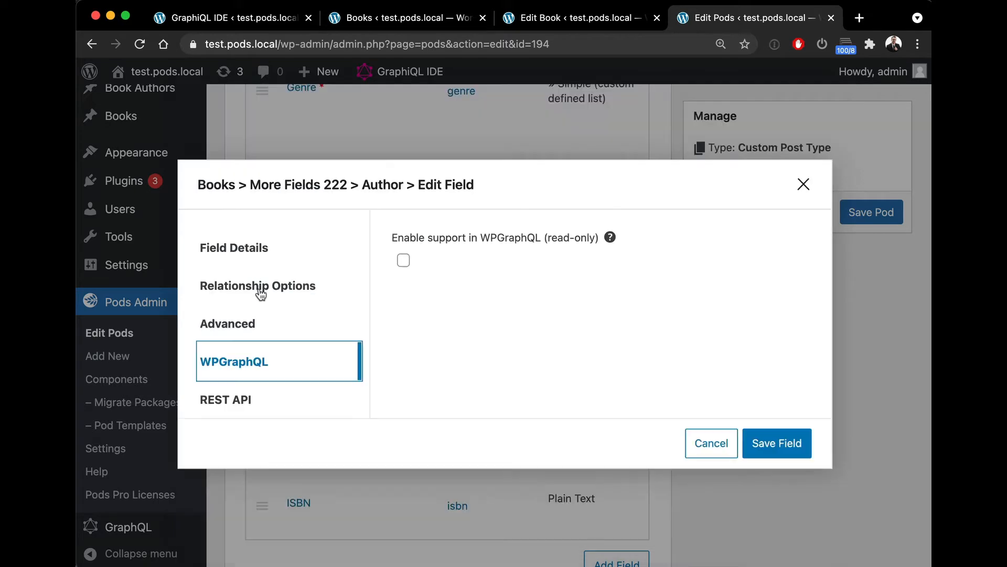
Step: Try enabling WPGraphQL support for the Author field, review its relationship format, then cancel the edit
click(403, 262)
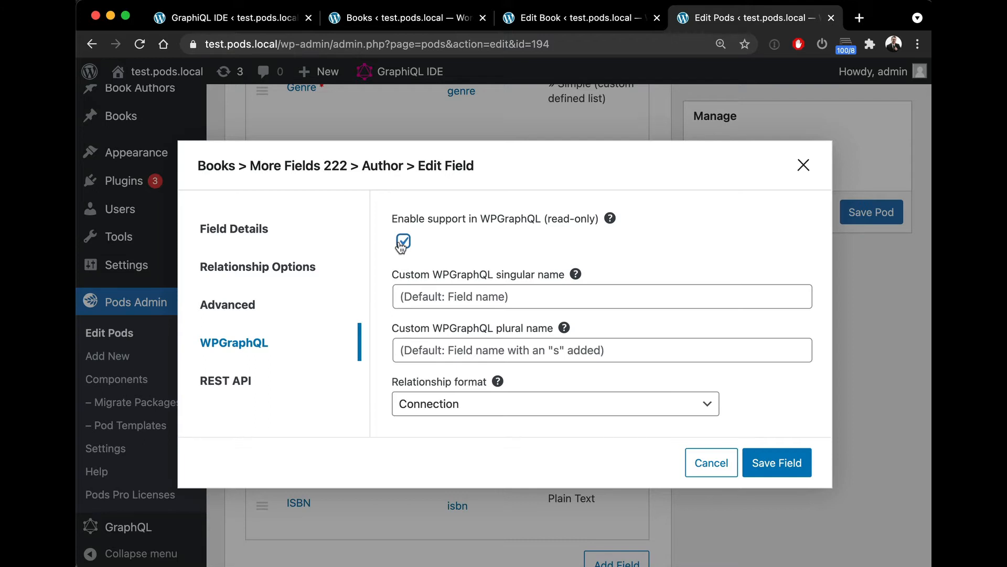
click(428, 286)
click(473, 265)
click(472, 403)
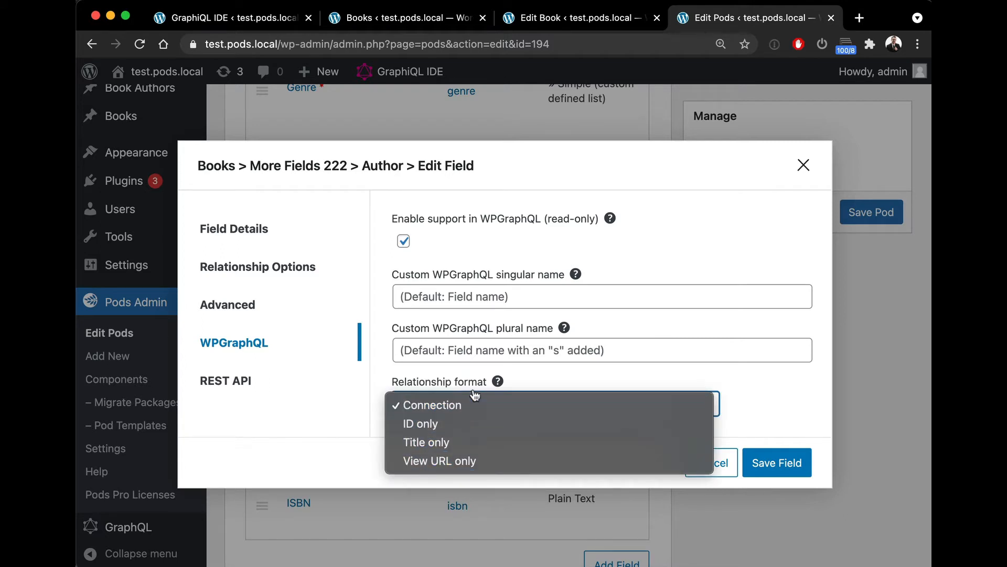
click(564, 373)
click(712, 462)
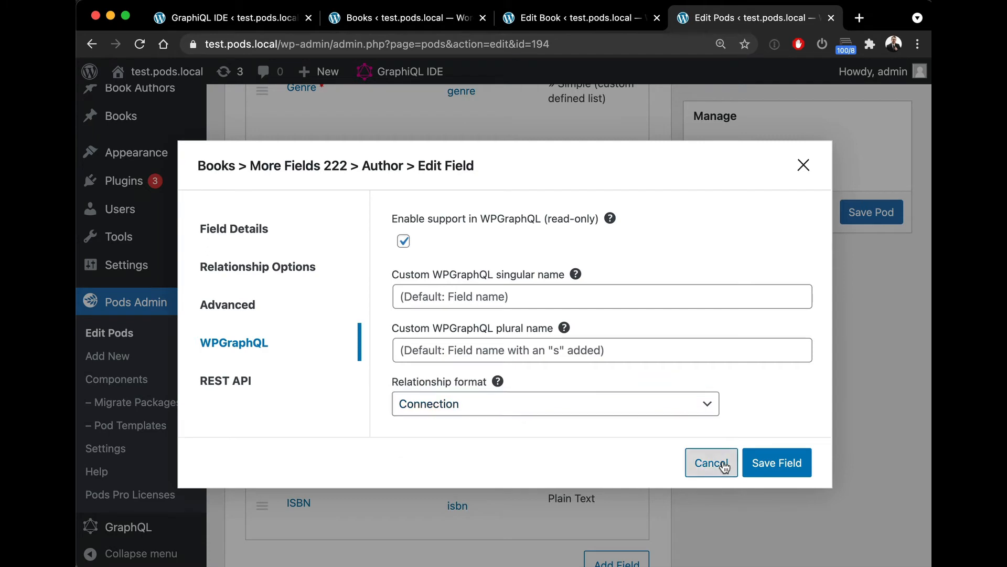
Step: Return to the GraphiQL IDE tab
click(207, 18)
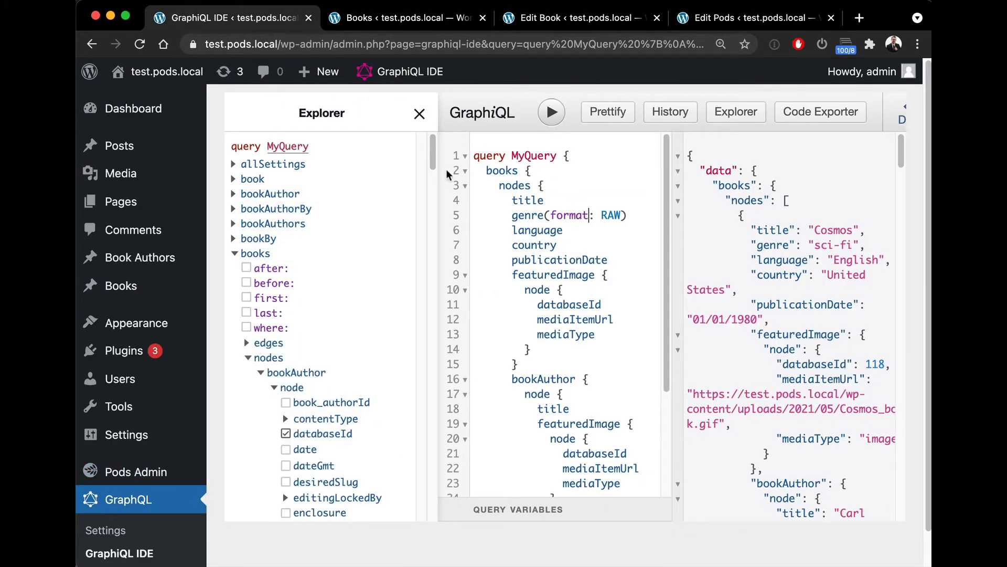
Step: Remove and re-add the featuredImage and bookAuthor selections so they follow isbn in the books query
drag(434, 155, 427, 180)
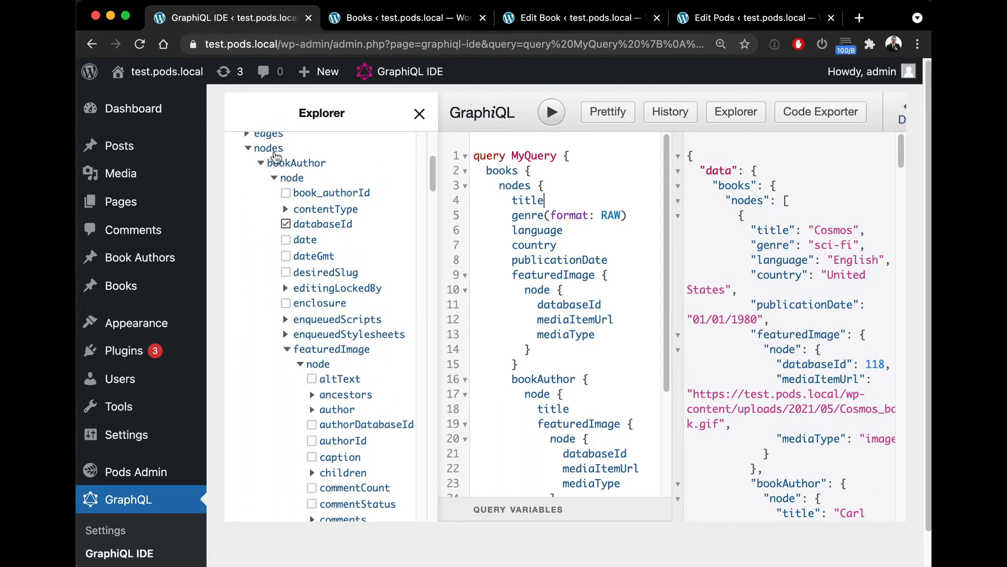
scroll(283, 170, up, 3)
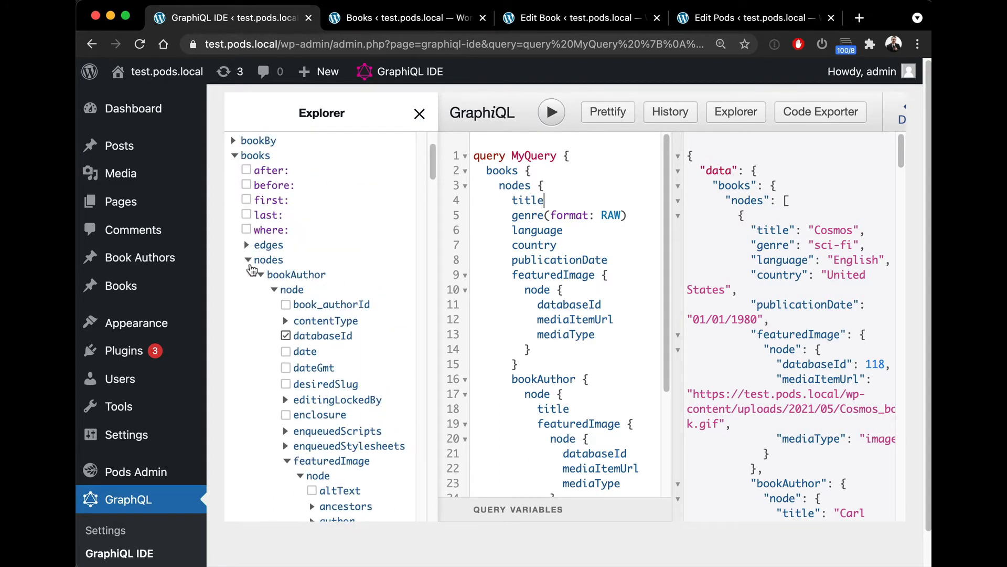
scroll(283, 269, down, 1)
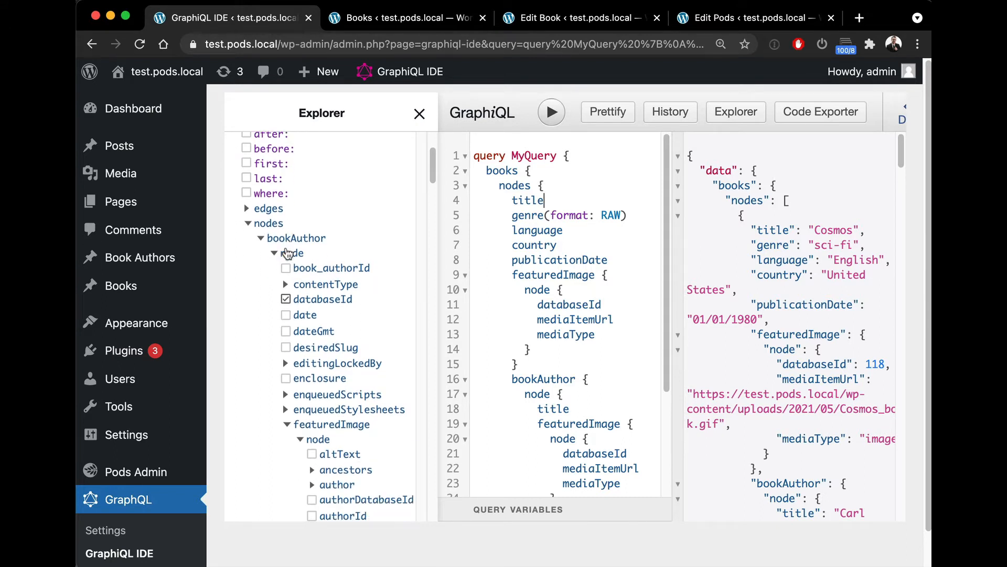
click(261, 238)
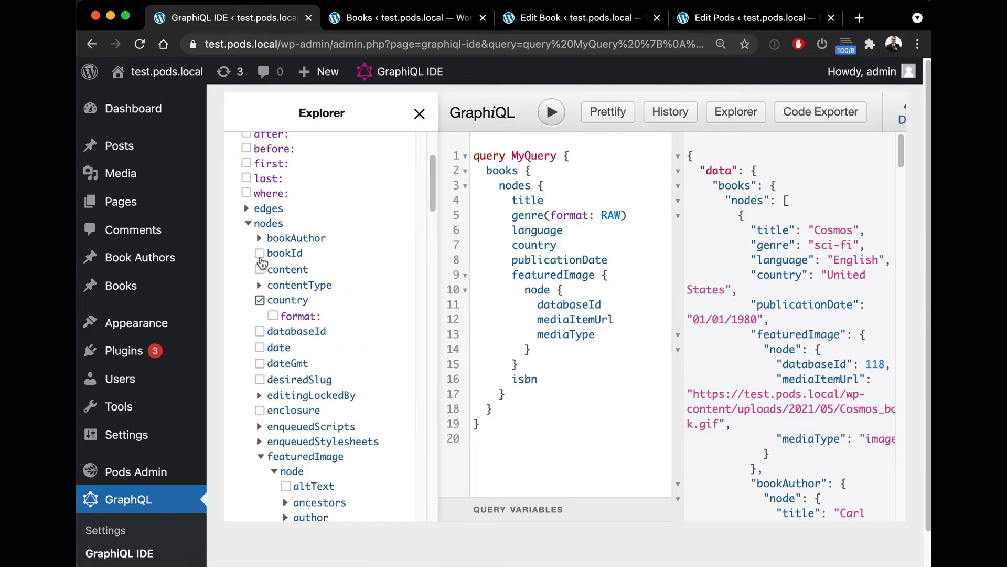
scroll(262, 239, down, 3)
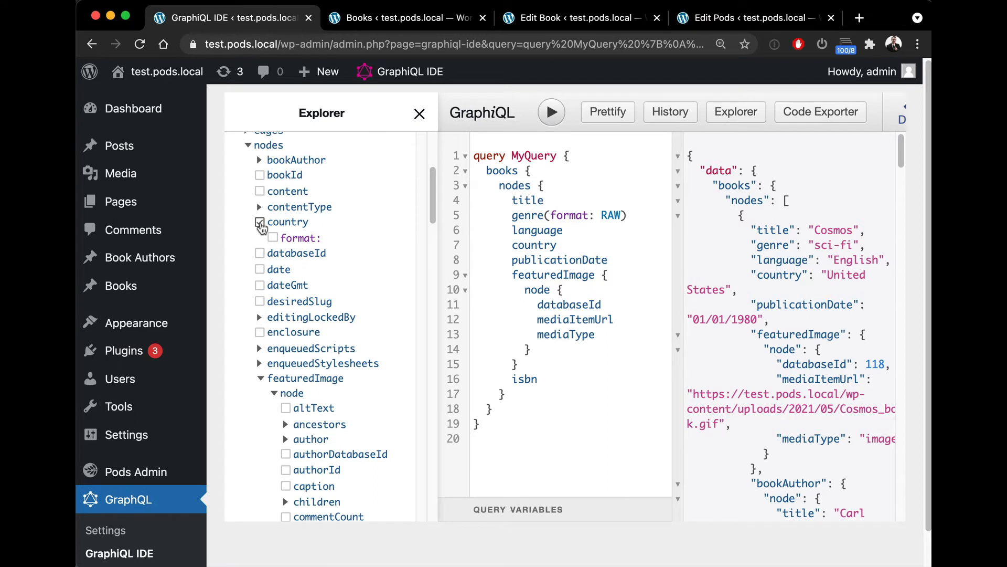
scroll(262, 225, down, 3)
click(259, 300)
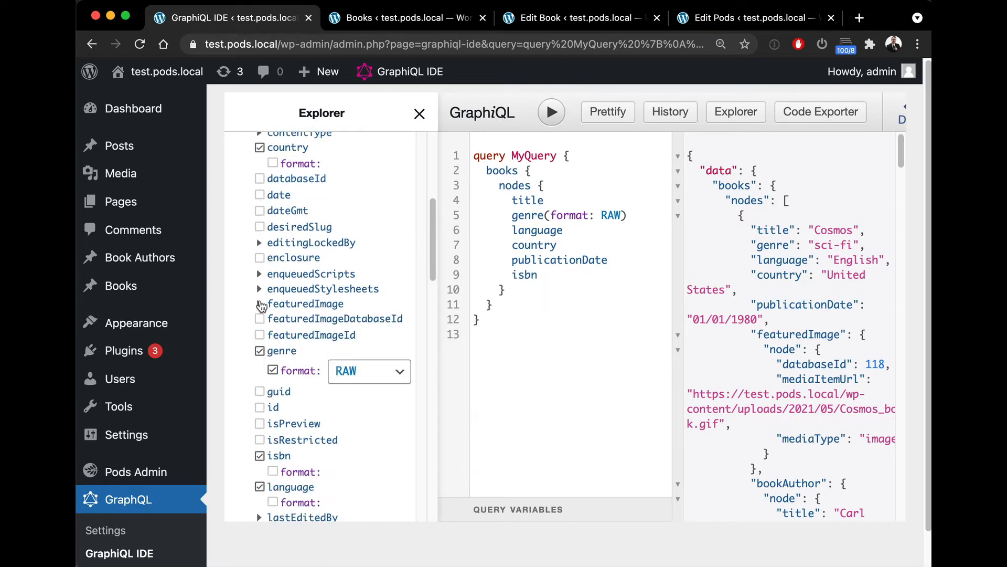
scroll(267, 344, down, 2)
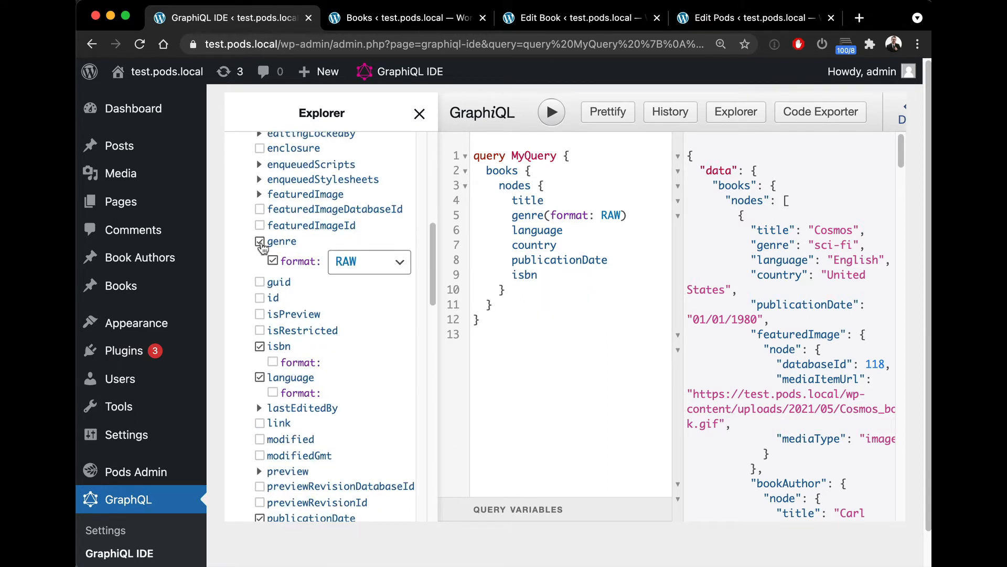
scroll(259, 247, down, 2)
click(259, 216)
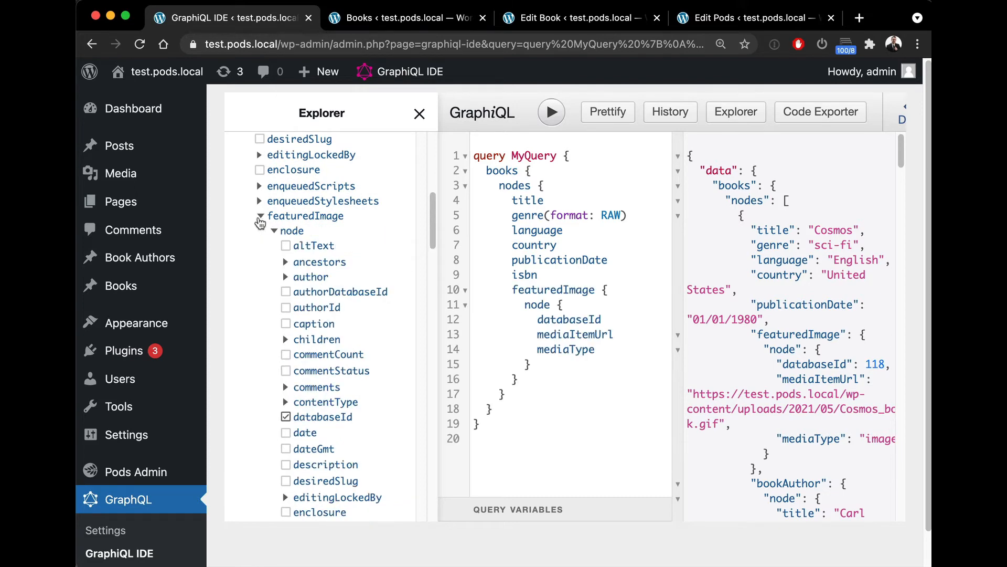
scroll(262, 223, up, 5)
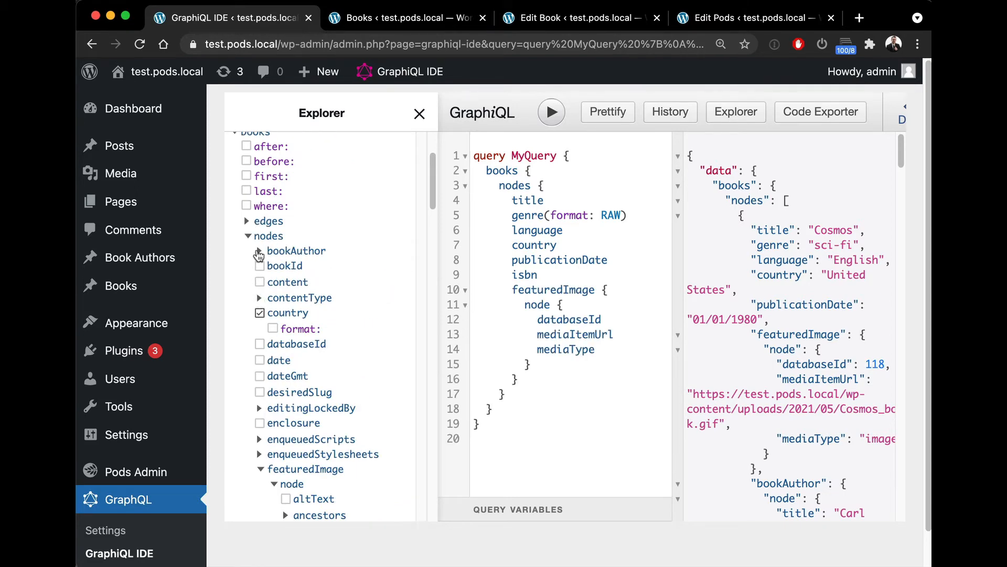
click(259, 250)
Step: Set the country field's format argument to RENDERED and run the query
scroll(291, 286, down, 1)
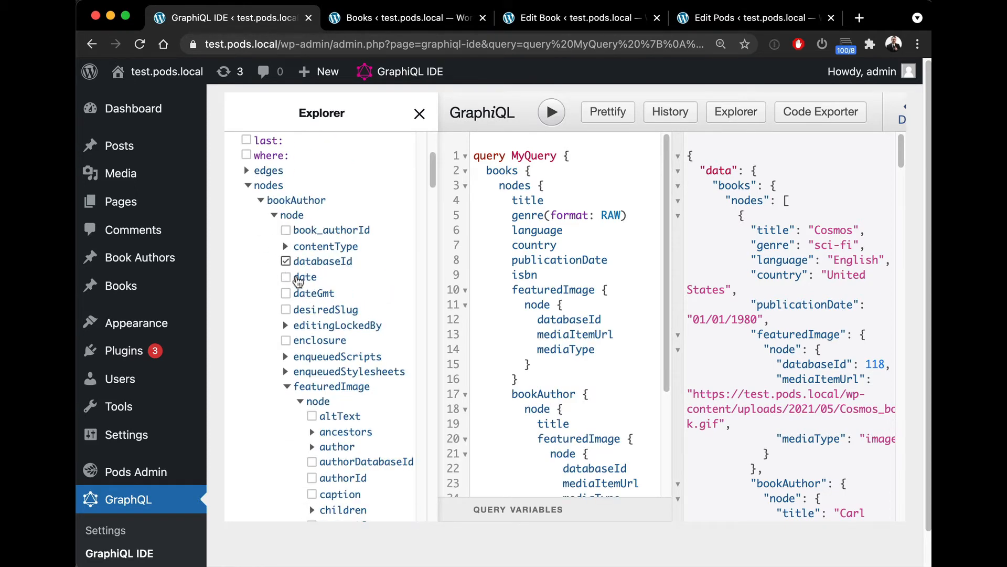
scroll(369, 283, down, 1)
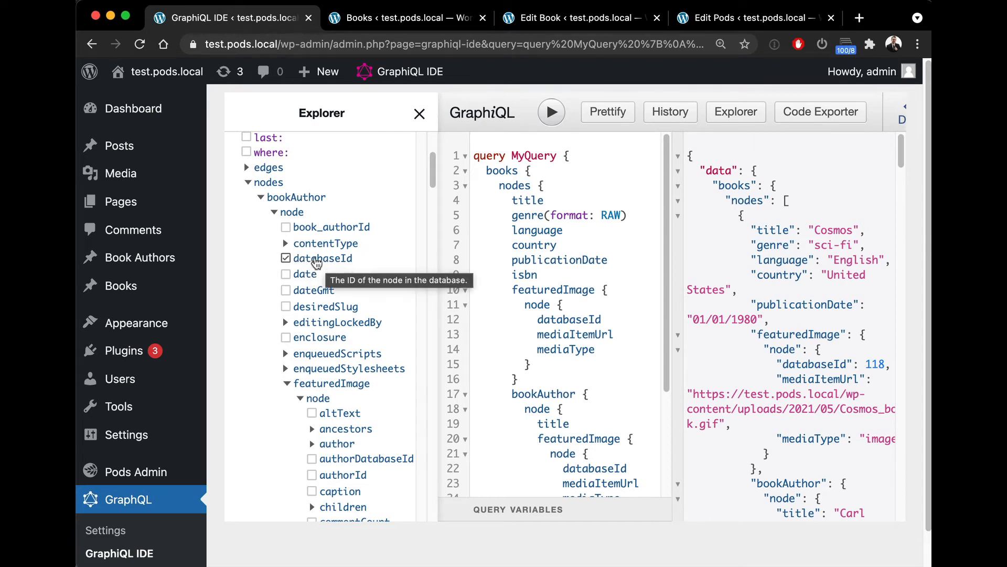
scroll(320, 267, down, 6)
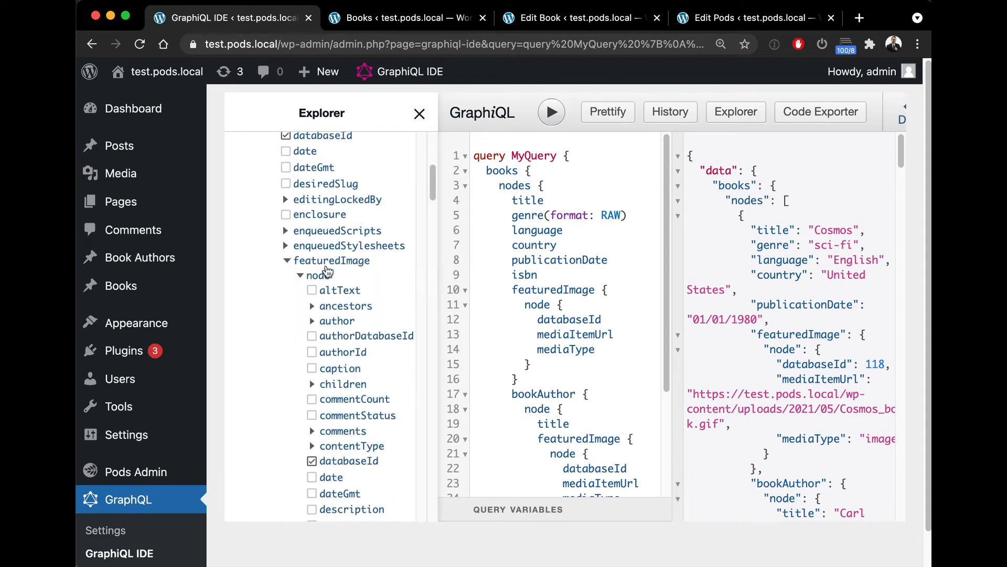
scroll(328, 274, down, 10)
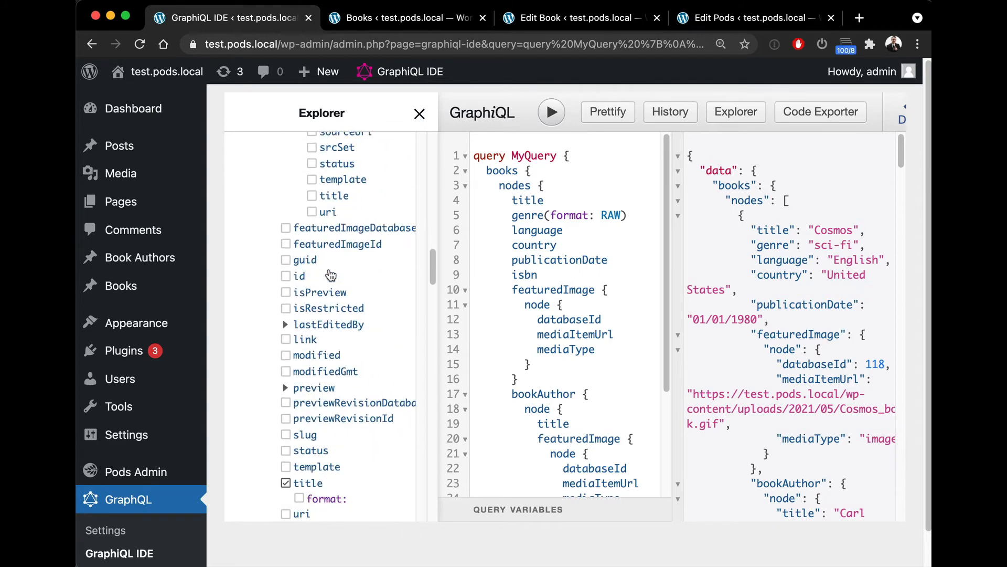
scroll(330, 274, down, 4)
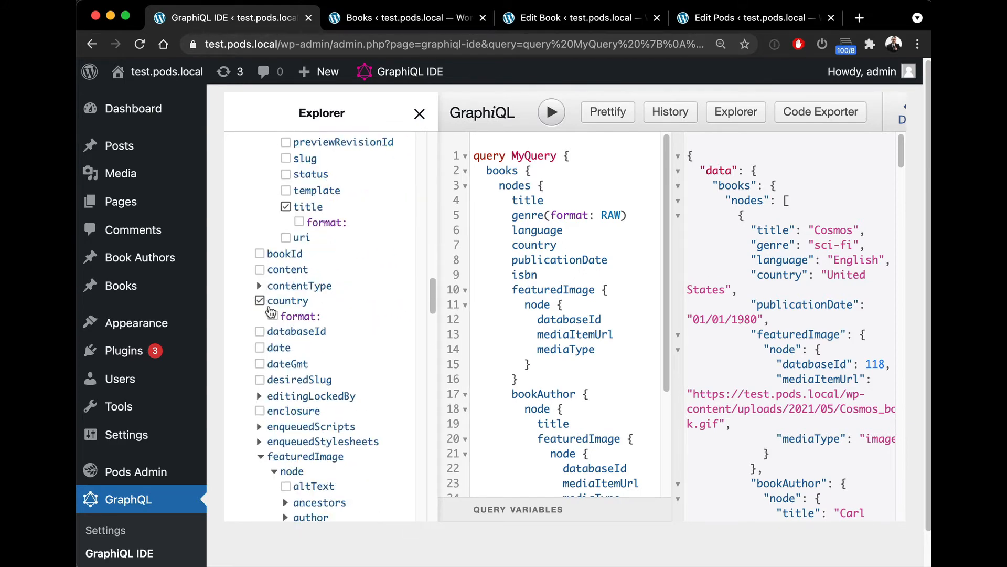
click(273, 318)
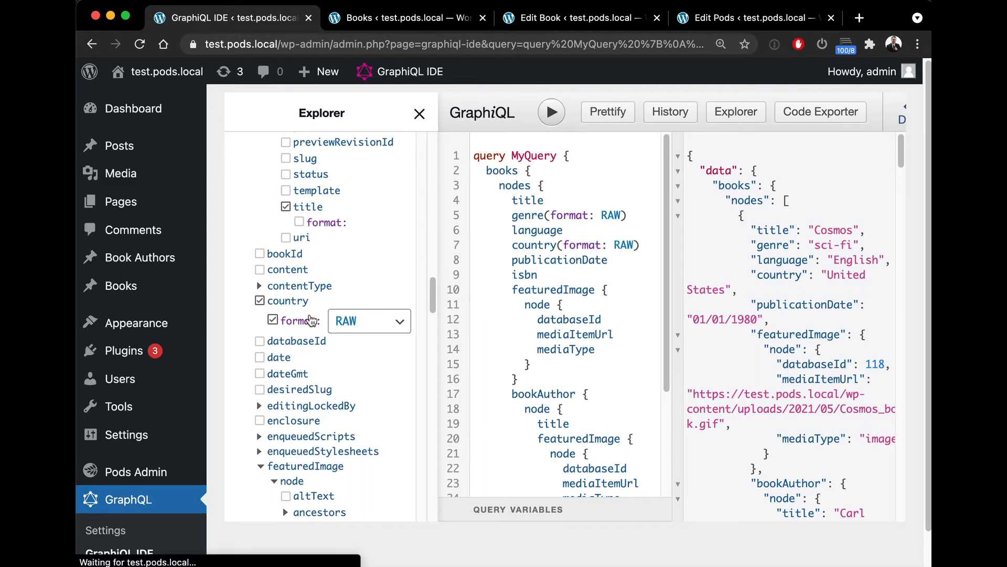
click(366, 322)
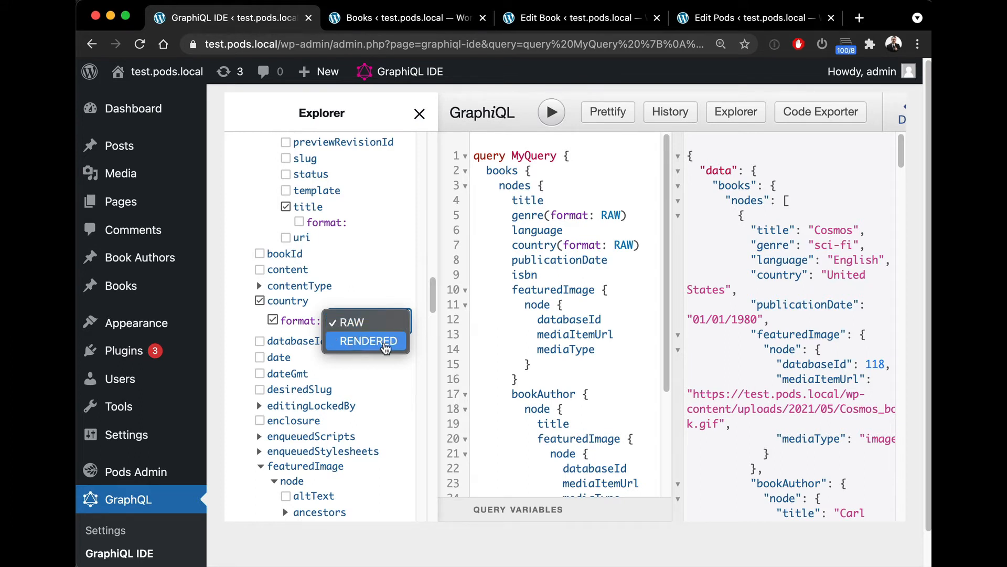
click(384, 341)
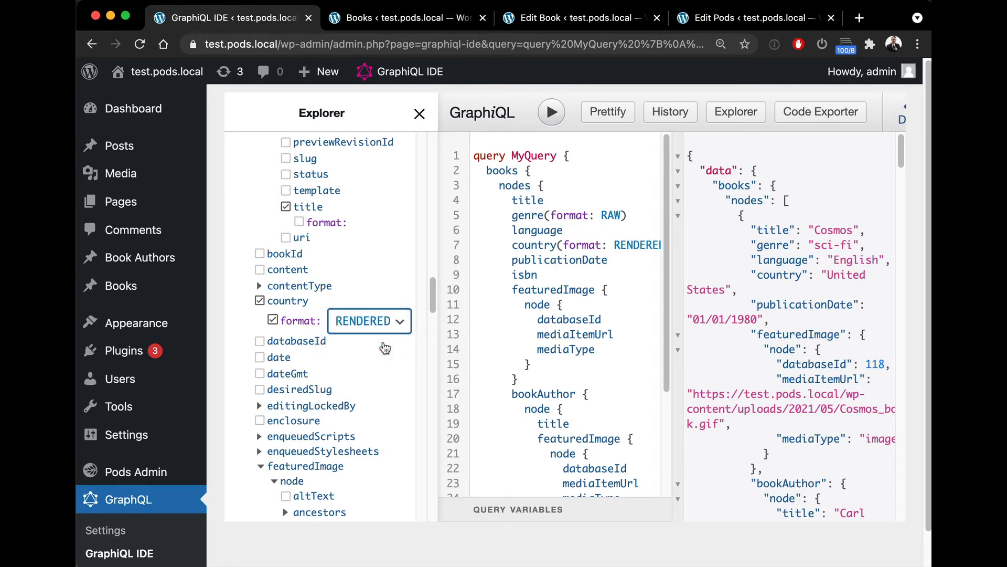
click(550, 113)
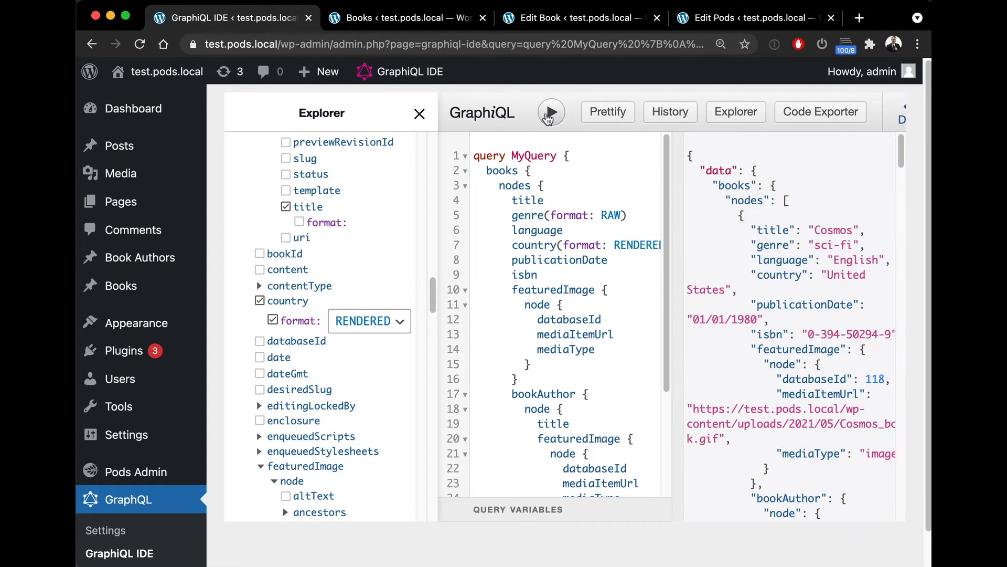
Step: Change the genre field's format argument to RENDERED and run the query
scroll(834, 223, down, 1)
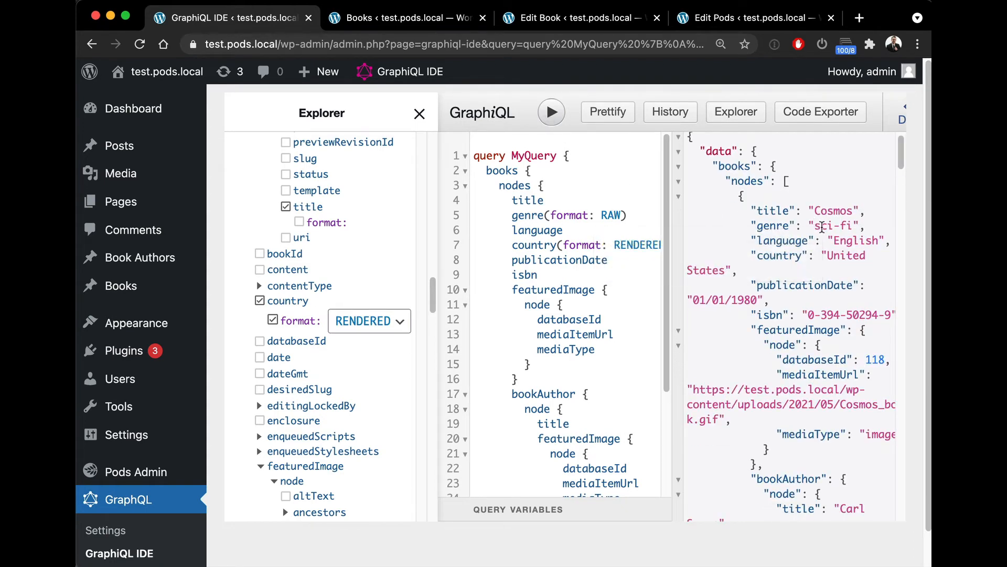
drag(815, 225, 850, 224)
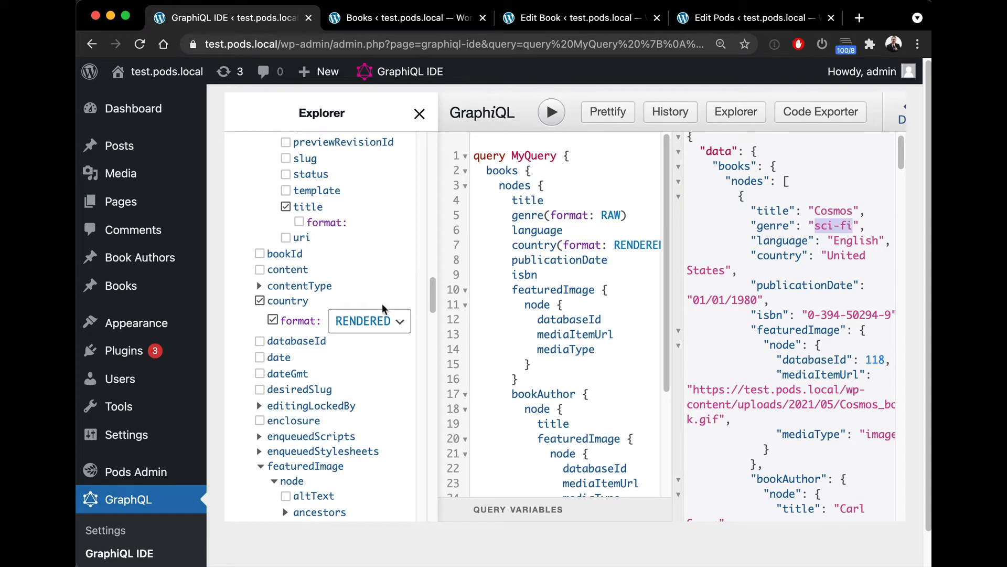
scroll(353, 272, up, 3)
scroll(356, 274, down, 9)
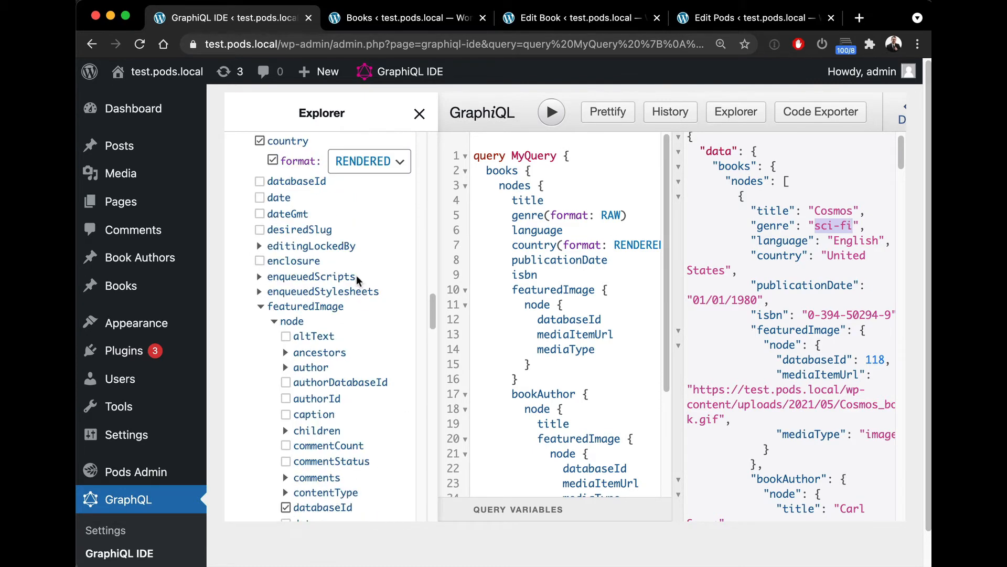
double_click(613, 214)
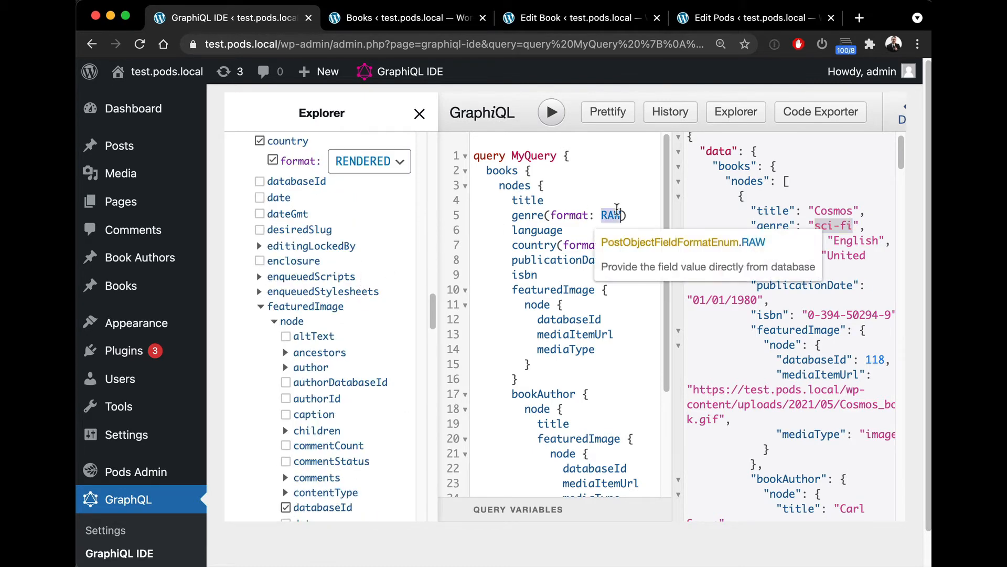
text(RENDERED)
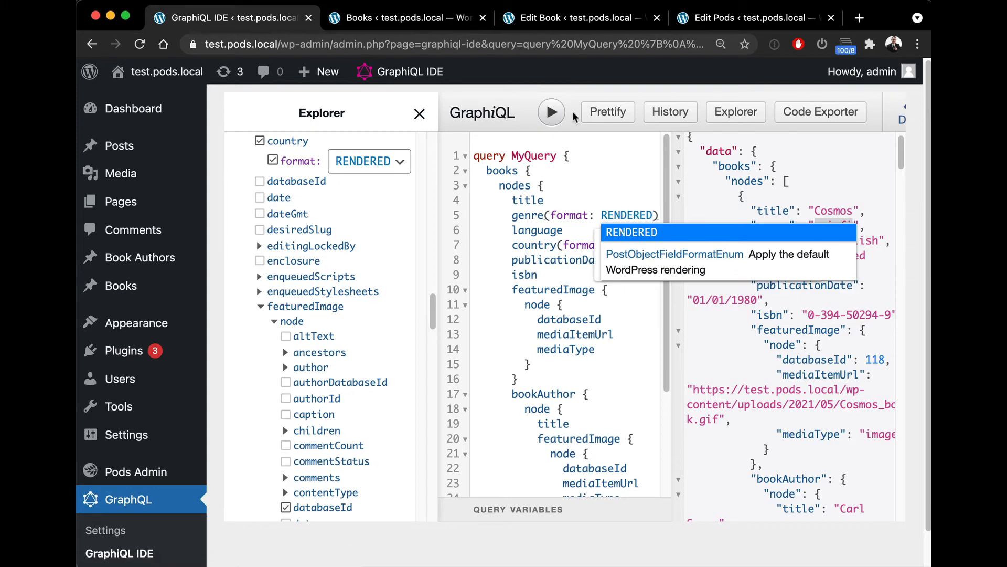
click(548, 114)
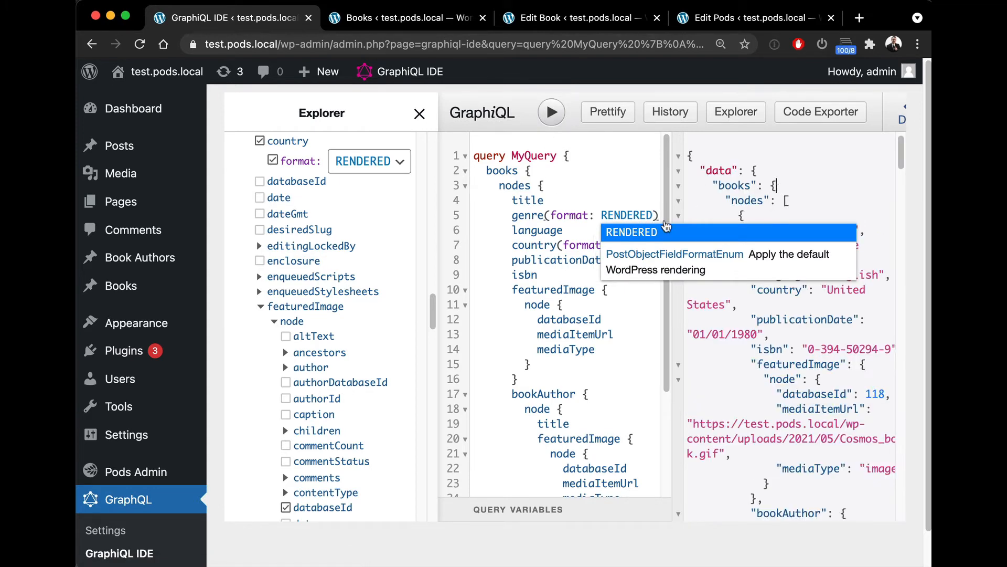
click(625, 236)
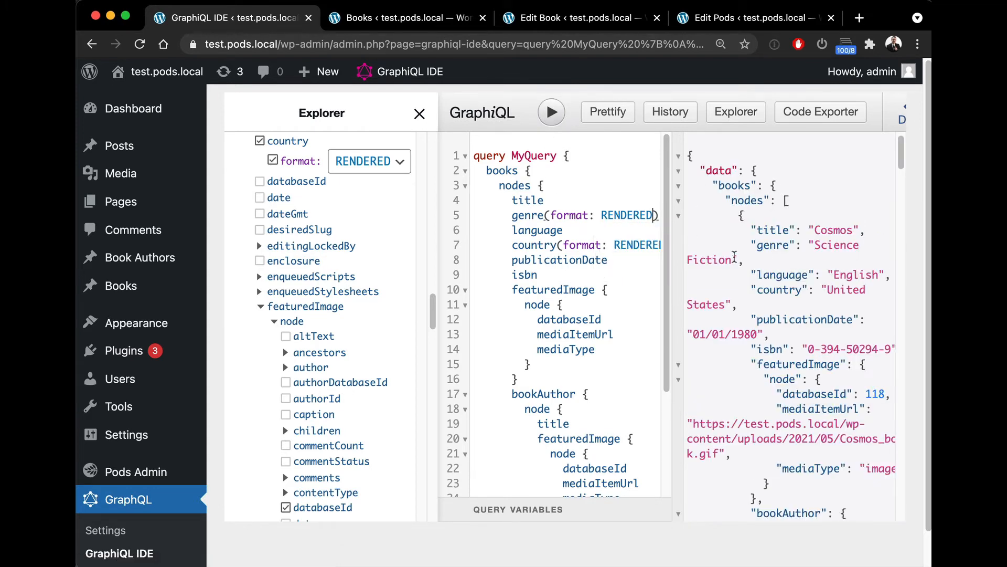
Step: Remove the format argument from the genre field and rerun the query
drag(731, 260, 816, 242)
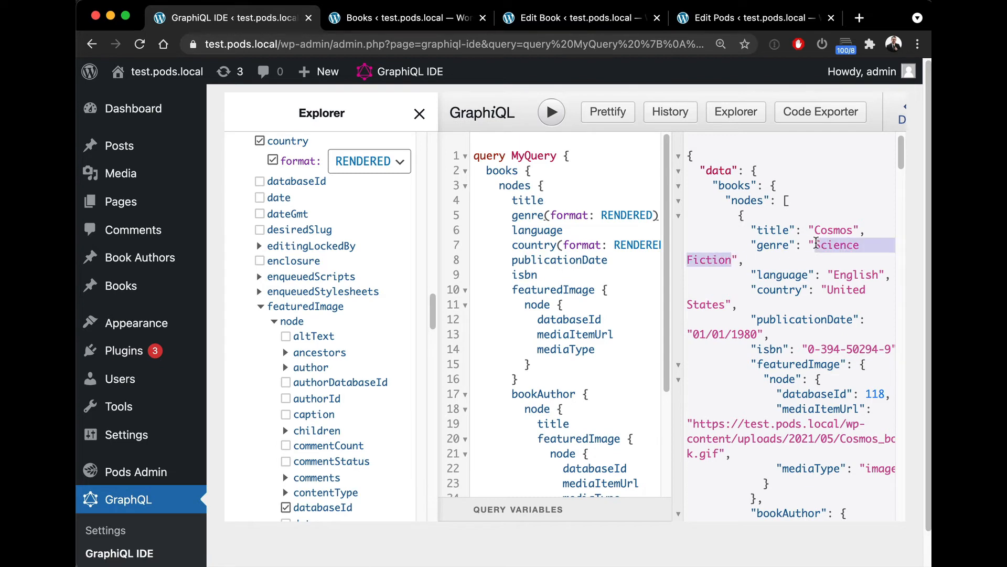
drag(545, 215, 658, 215)
key(BackSpace)
click(548, 125)
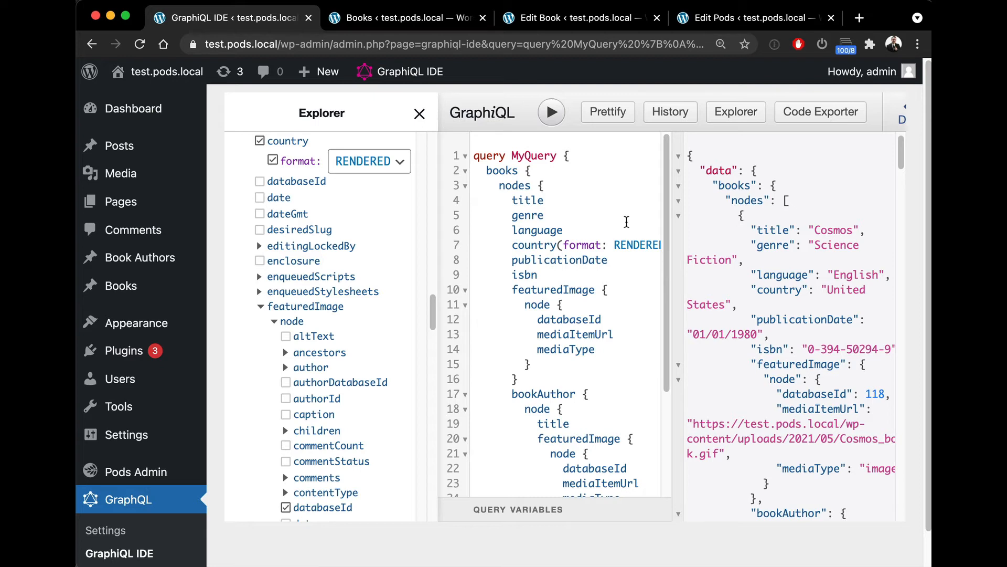
Step: Set the country field's format argument back to RAW and run the query
double_click(635, 245)
text(RA)
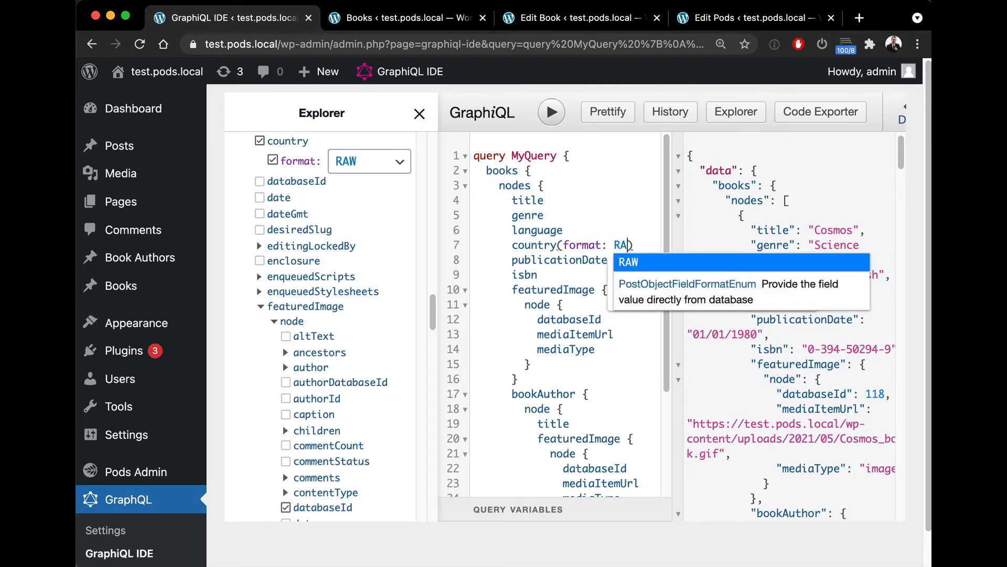
text(W)
key(Right)
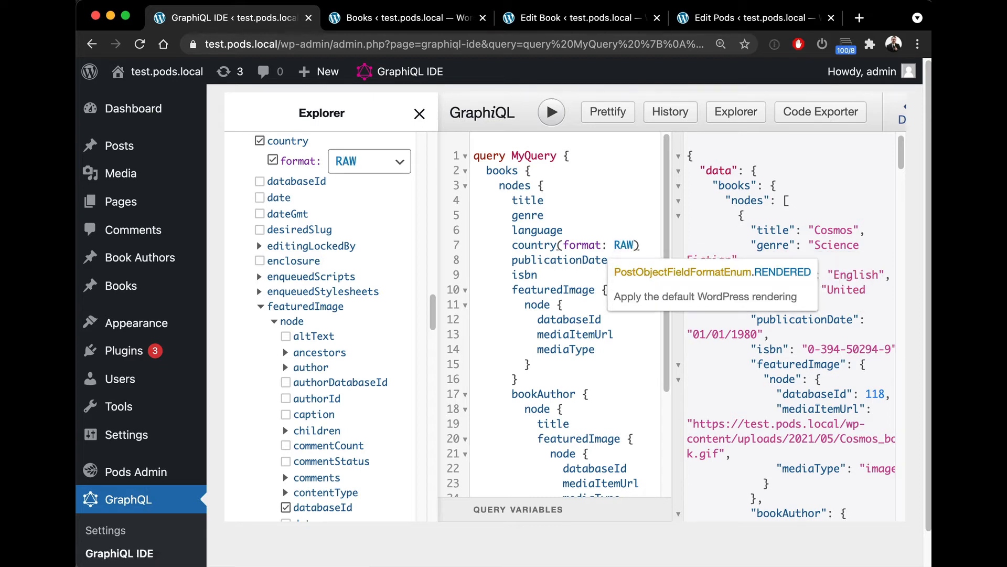
click(583, 228)
click(552, 112)
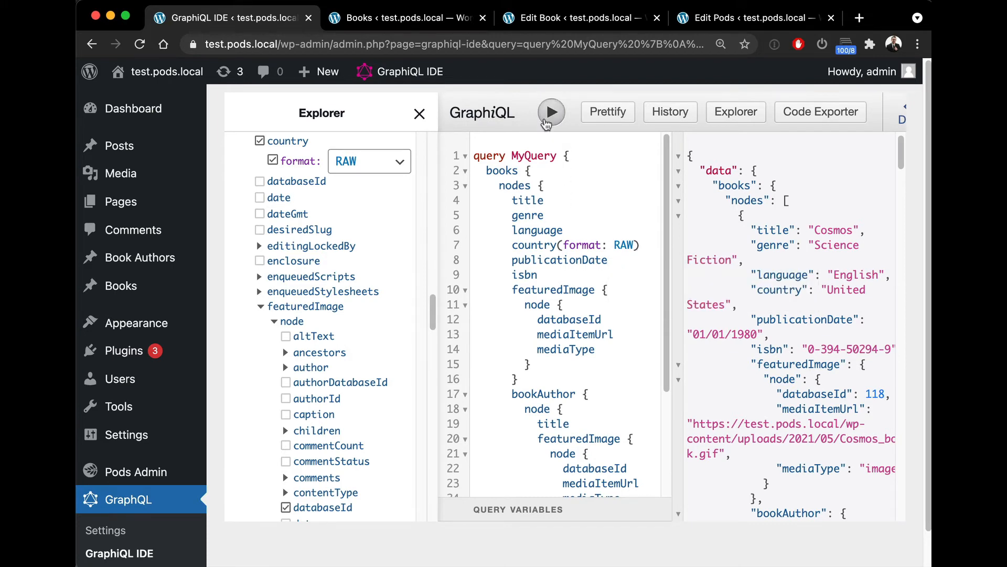
Step: Copy the (format: RAW) argument onto genre, language and publicationDate, then run the query and compare the returned values
double_click(834, 289)
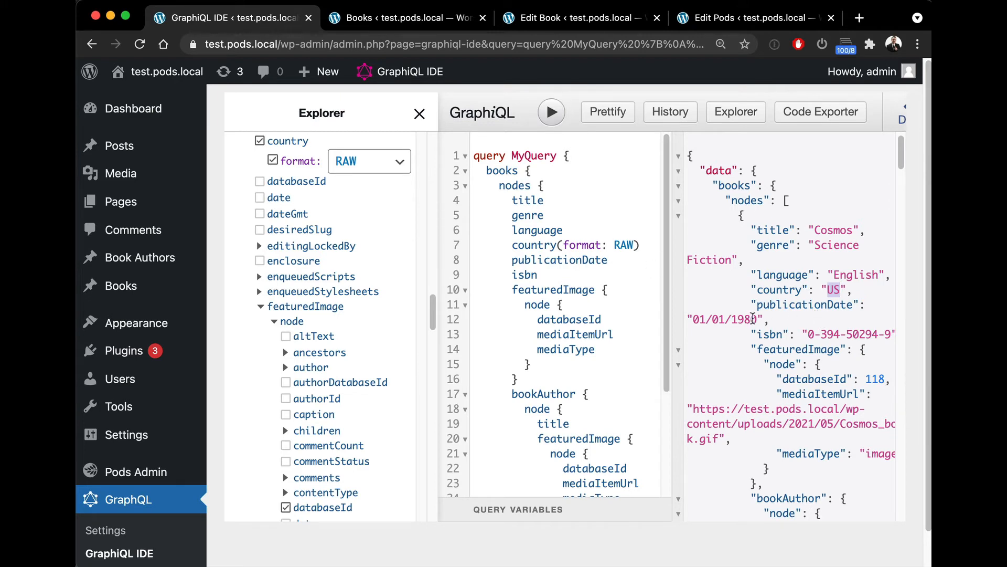
drag(757, 319, 700, 317)
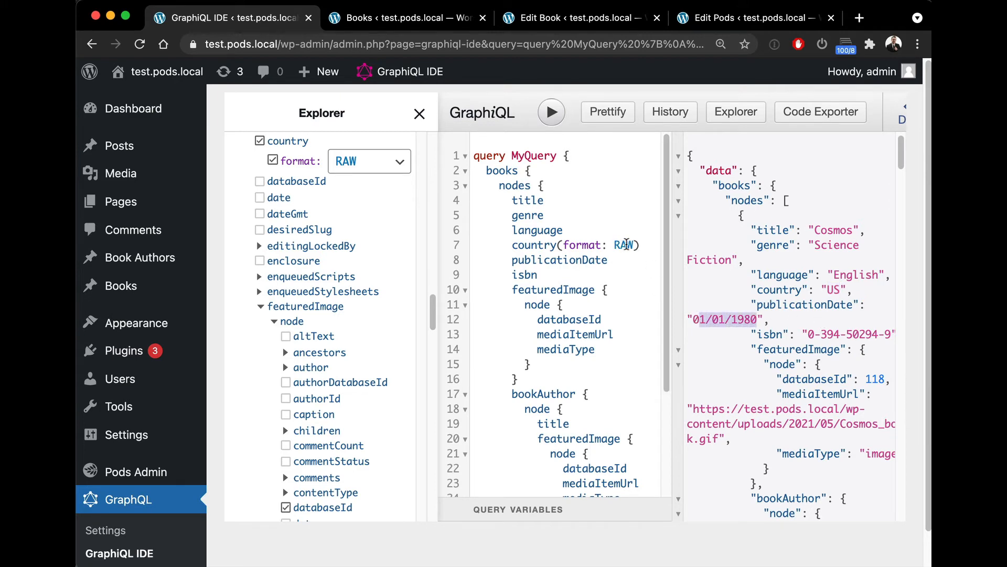
drag(641, 245, 559, 245)
key(ctrl+c)
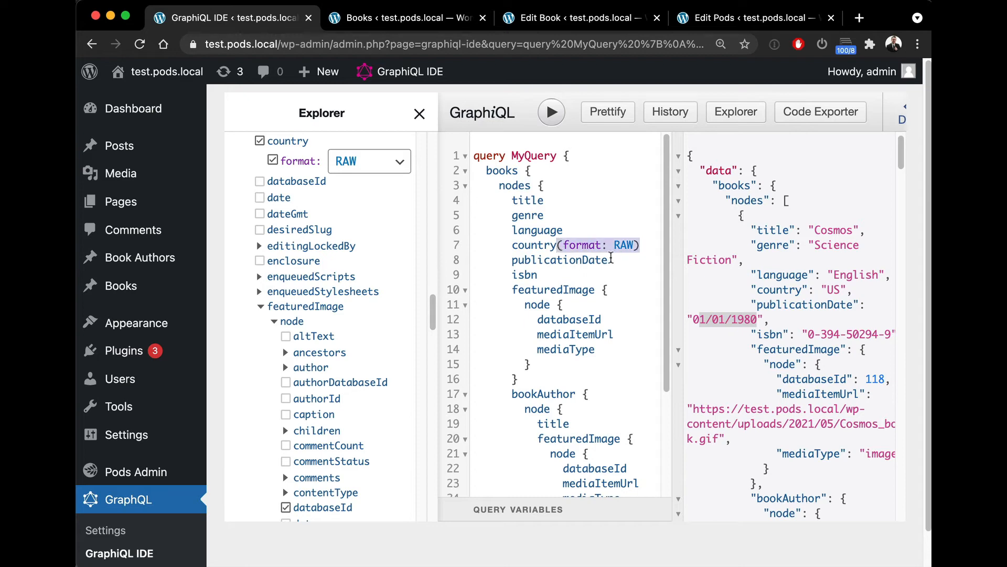
click(609, 260)
key(ctrl+v)
click(584, 231)
key(ctrl+v)
click(562, 219)
key(ctrl+v)
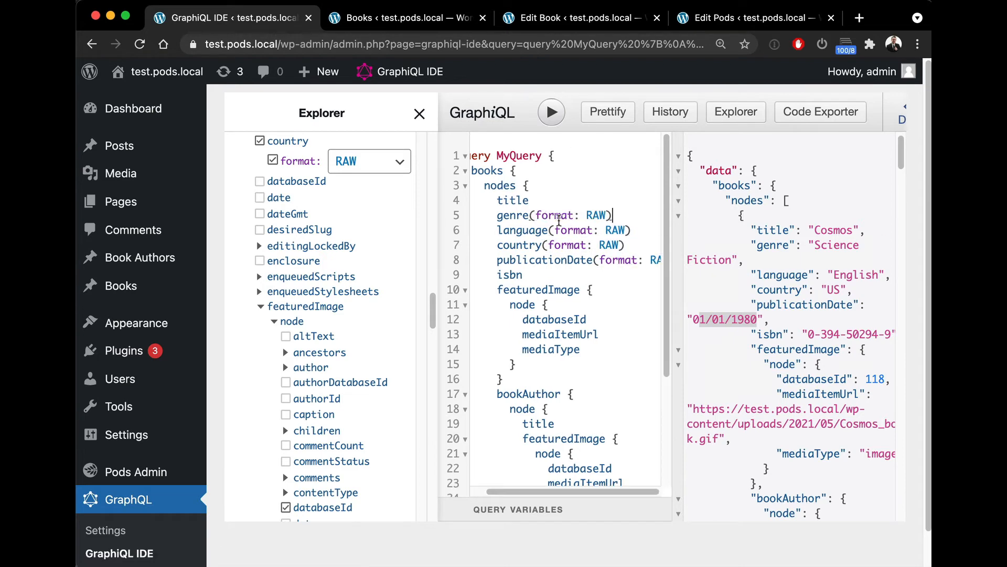
click(551, 112)
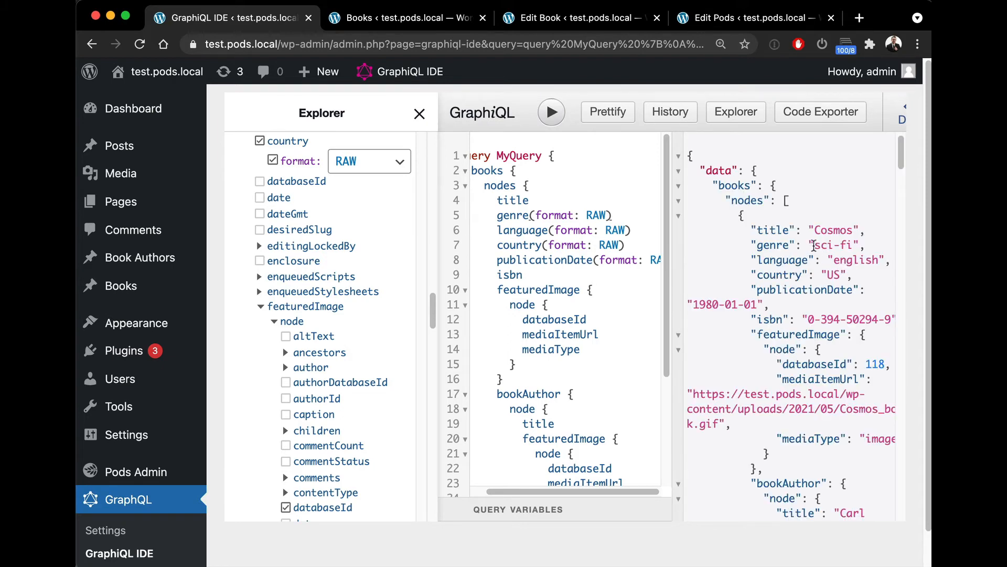
drag(814, 245, 853, 246)
double_click(853, 259)
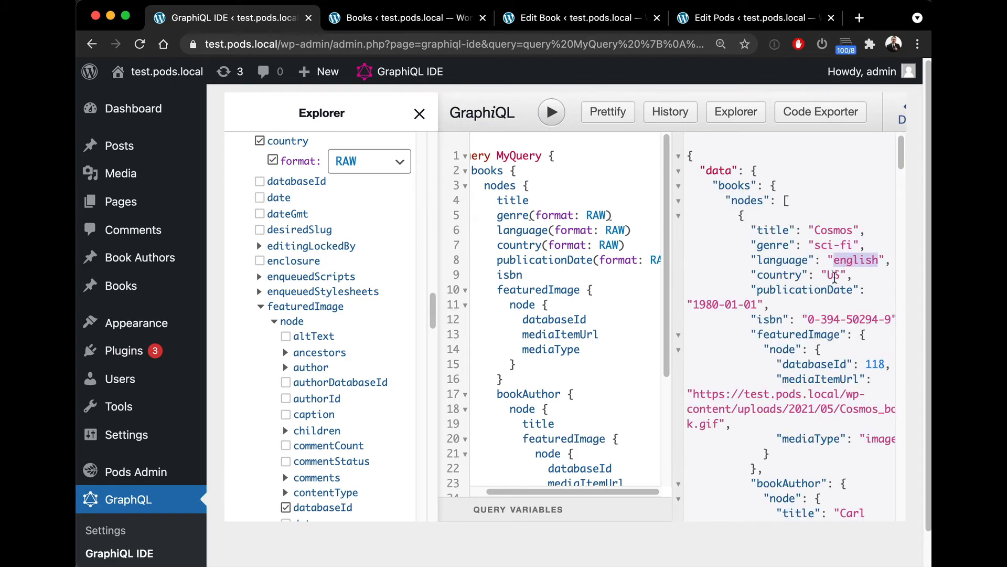
Step: Examine the RAW values returned for the first book, including language, country, publication date and featured image fields
double_click(834, 275)
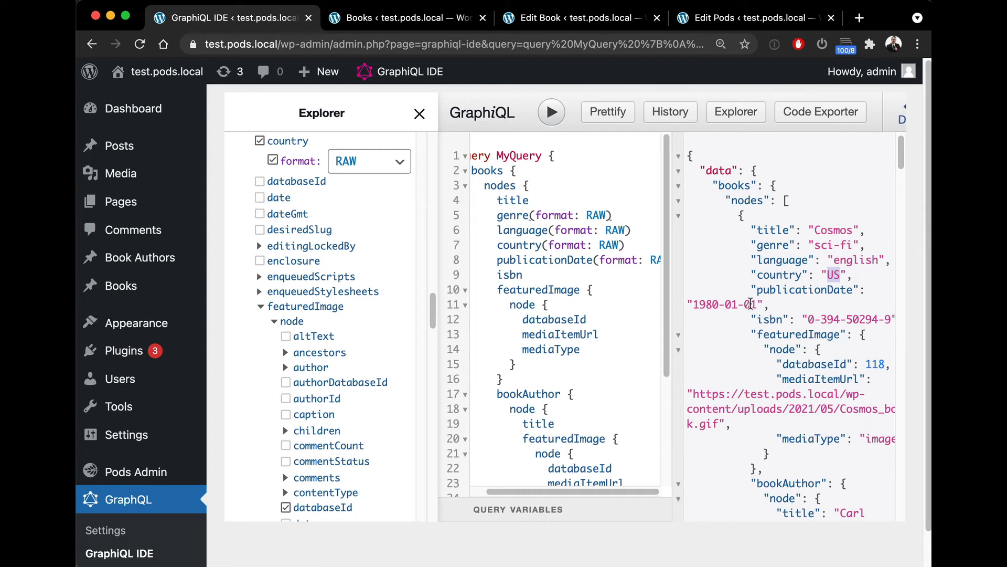
drag(755, 301, 692, 302)
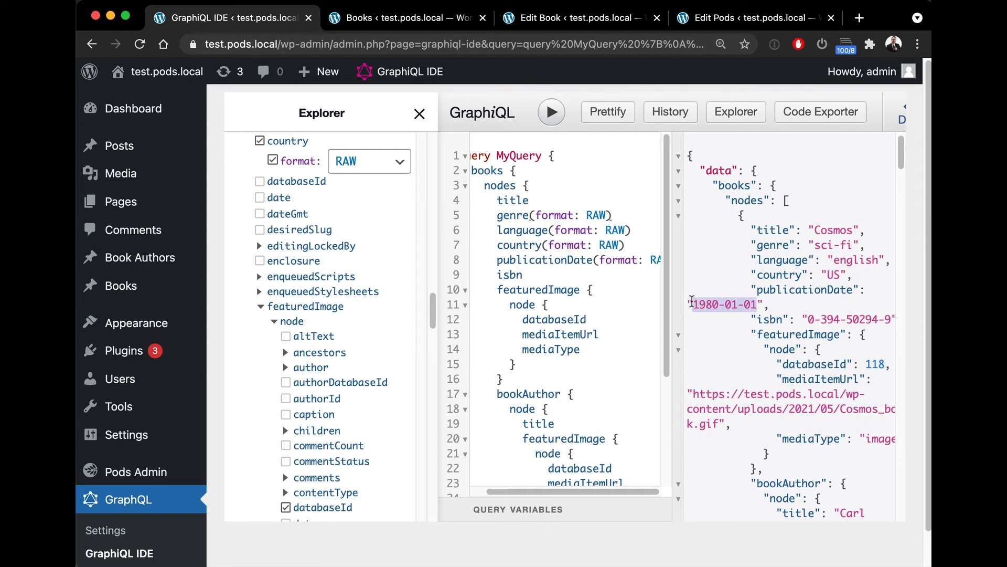
scroll(730, 299, down, 4)
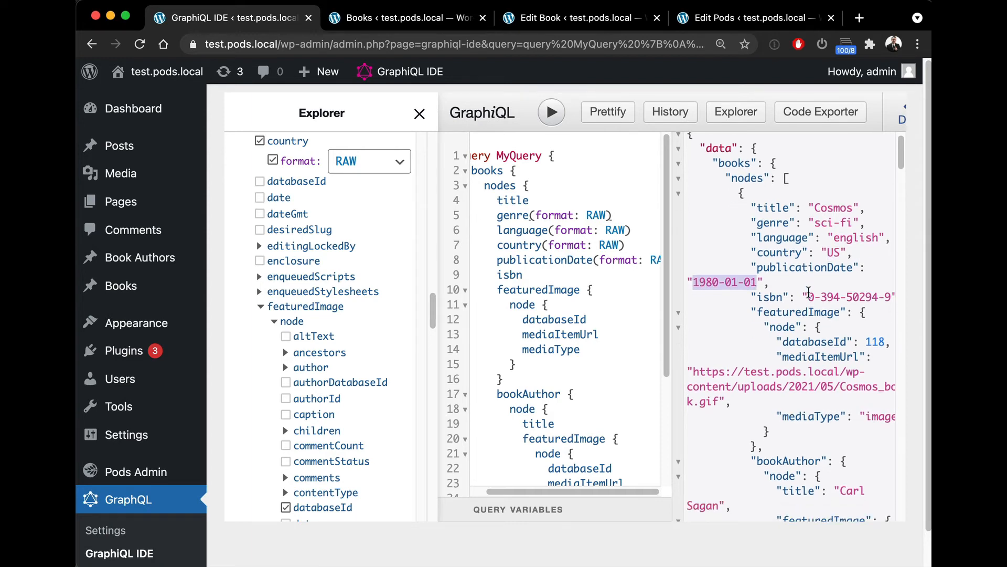
scroll(565, 273, down, 1)
scroll(565, 272, down, 2)
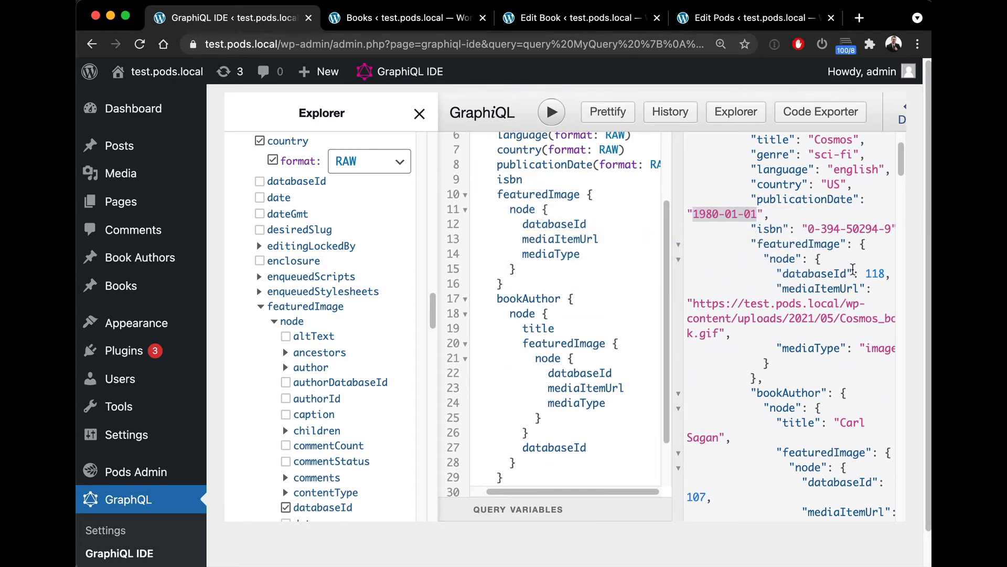
double_click(867, 272)
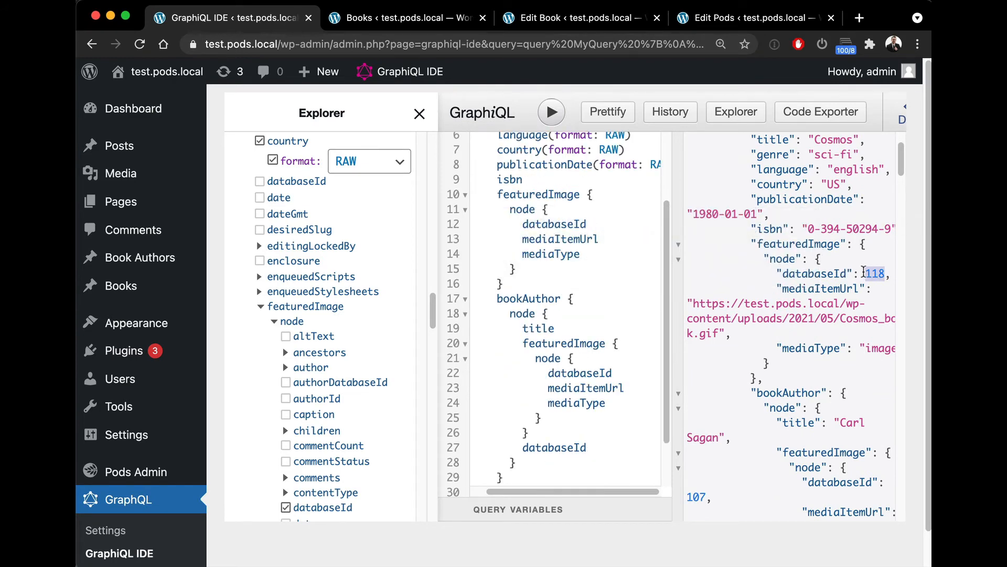
drag(690, 303, 756, 330)
scroll(756, 330, down, 1)
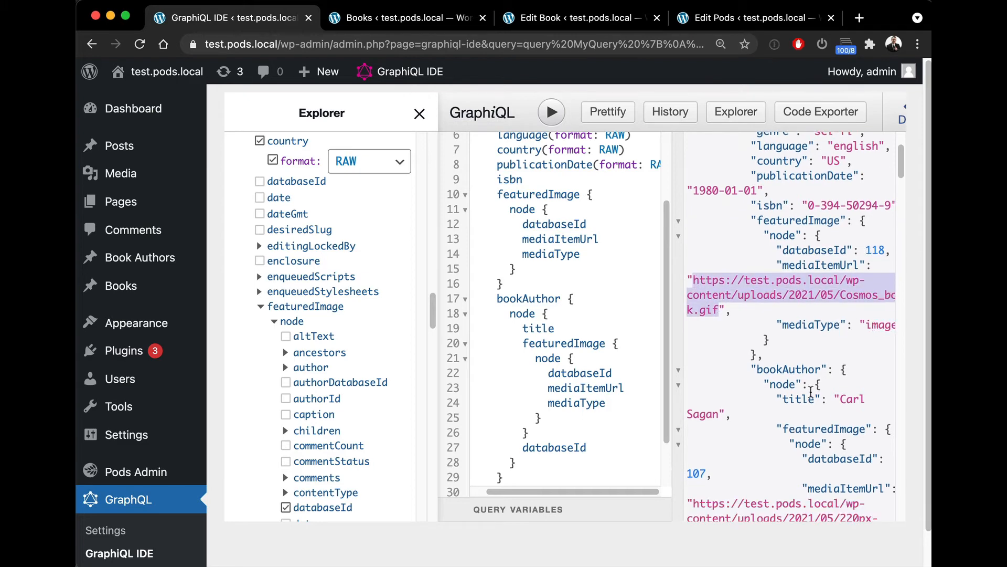
click(862, 317)
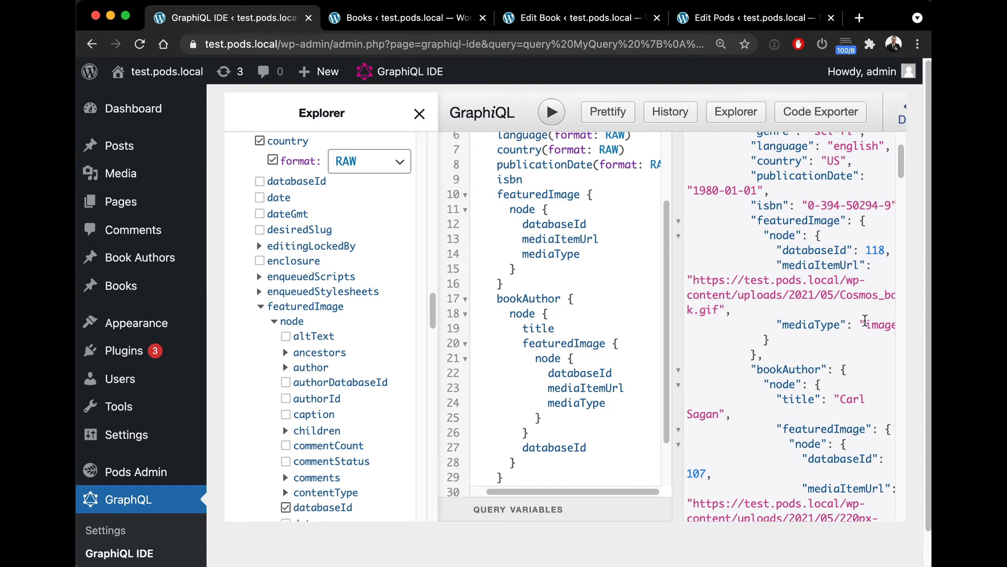
scroll(865, 321, down, 4)
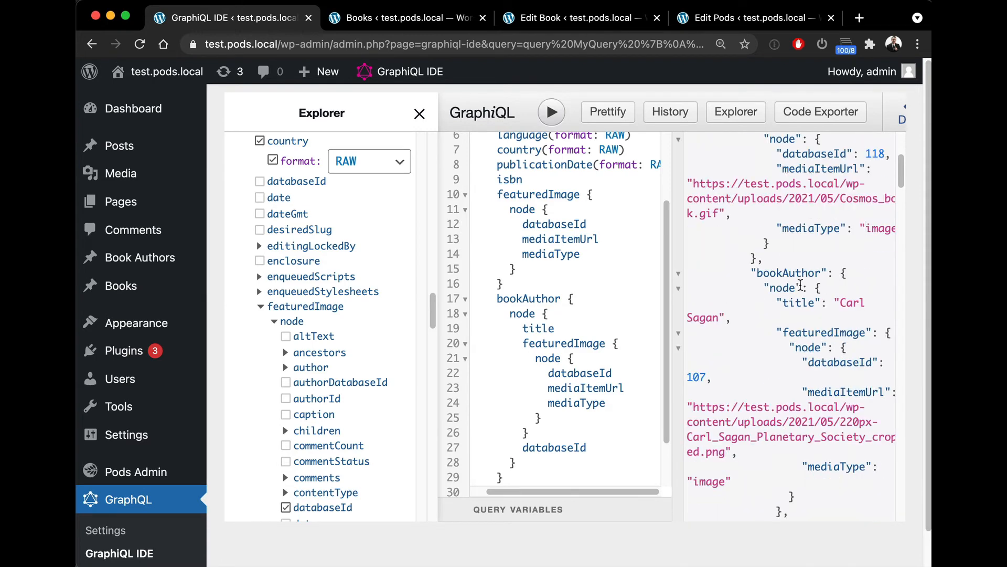
scroll(545, 299, down, 1)
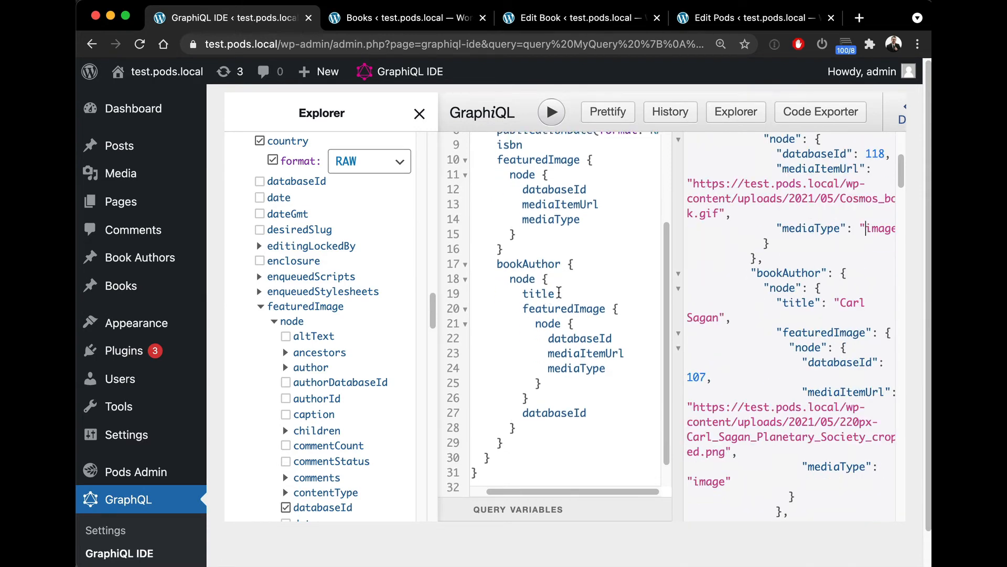
scroll(559, 293, down, 1)
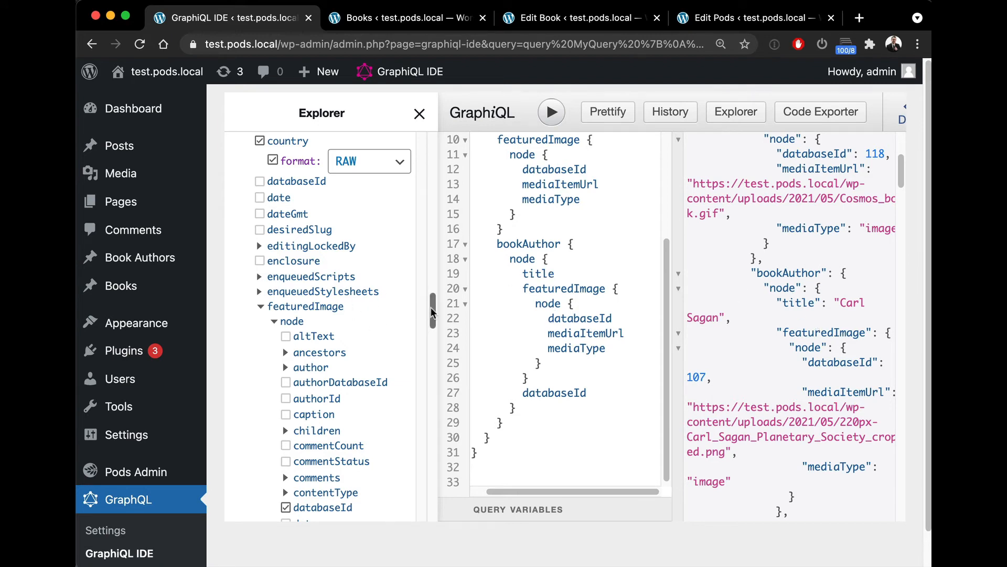
Step: Browse the Explorer's bookAuthor node fields and its featured image subfields
drag(433, 312, 442, 166)
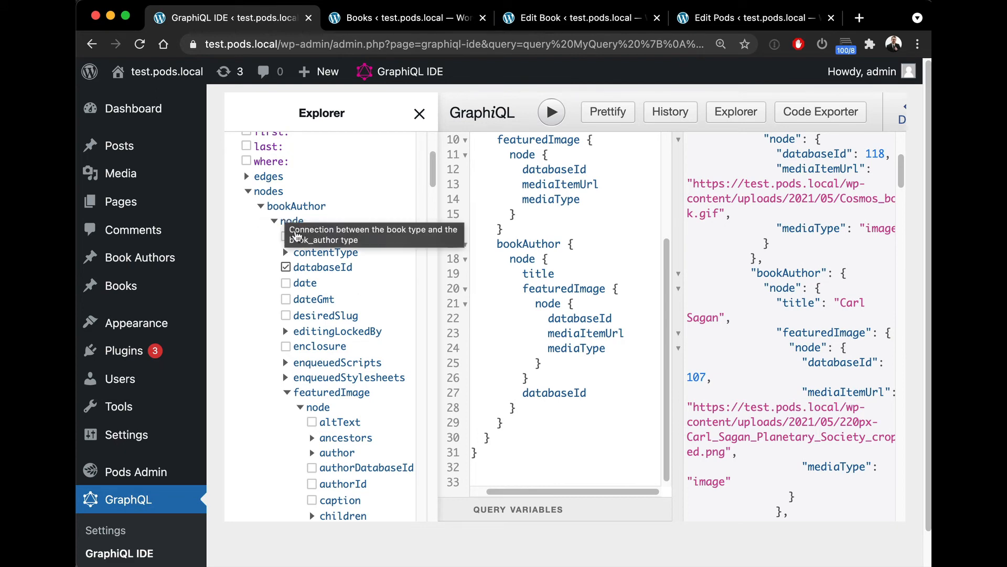
scroll(289, 217, down, 2)
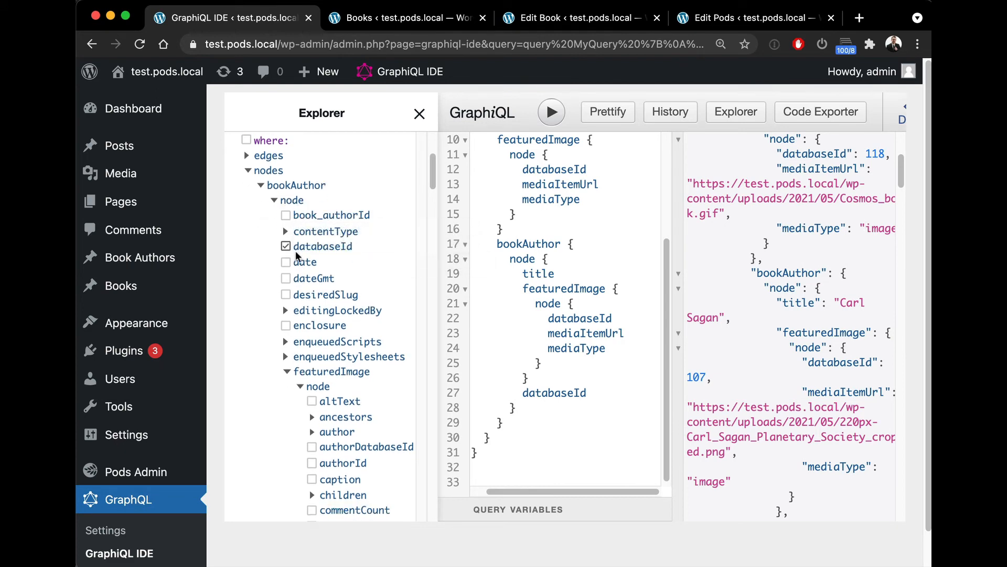
scroll(315, 278, down, 5)
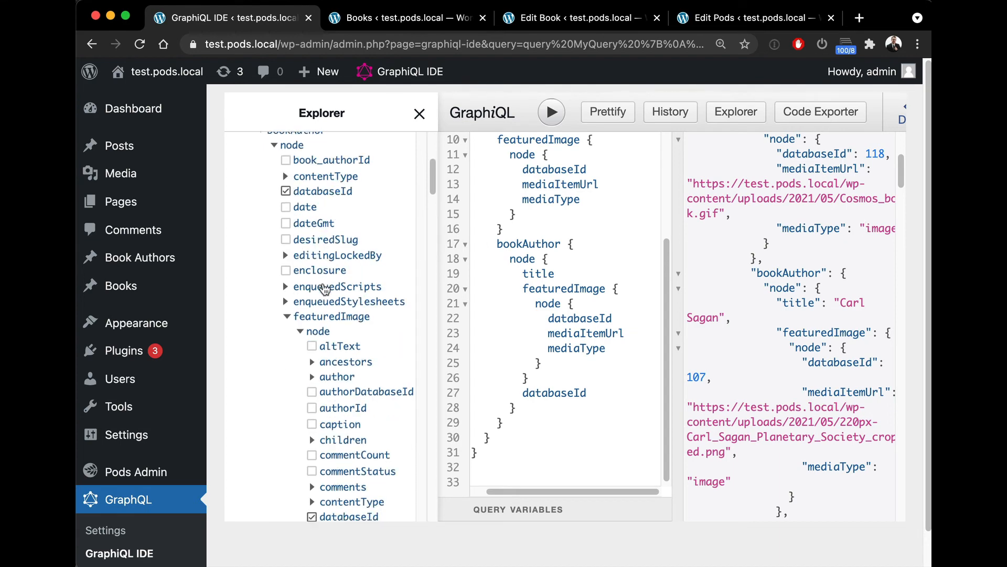
scroll(339, 310, down, 8)
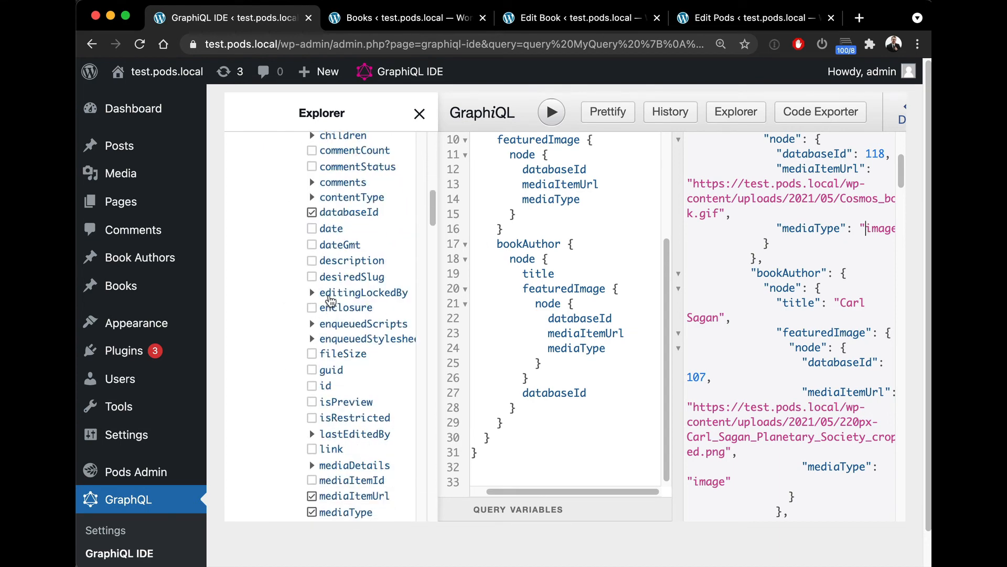
scroll(330, 301, up, 8)
scroll(329, 301, up, 5)
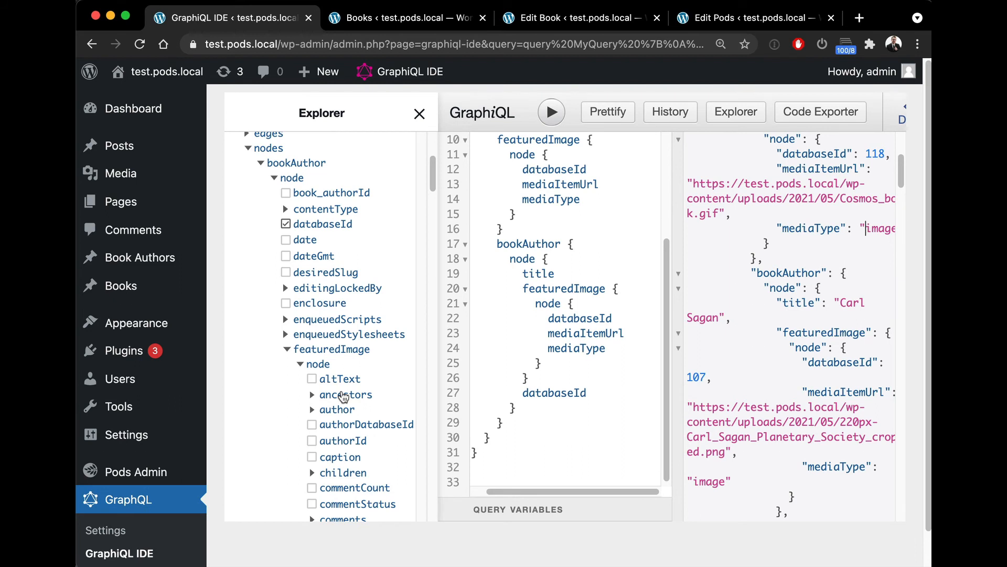
mouse_move(343, 396)
scroll(343, 396, down, 1)
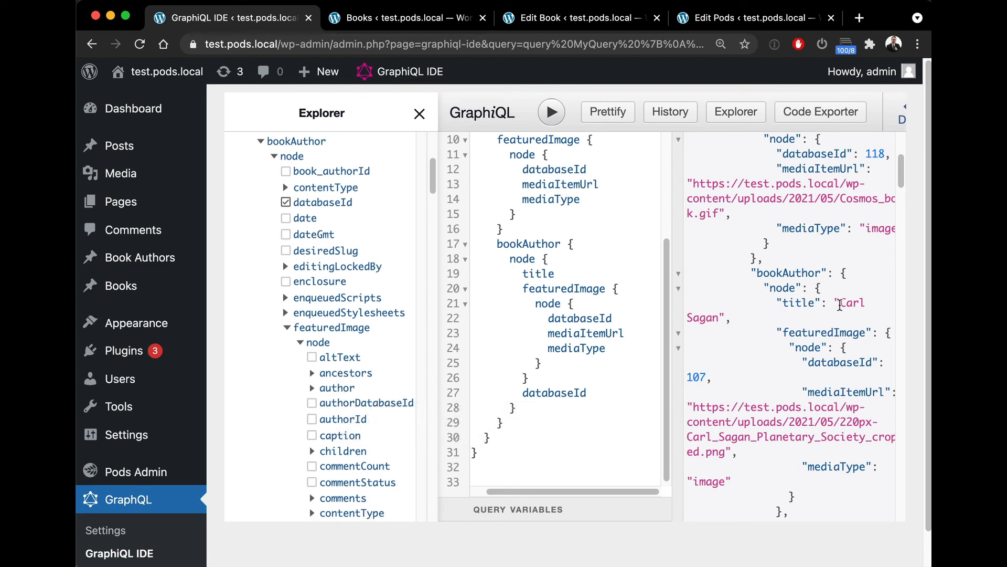
Step: Inspect the bookAuthor title and databaseId fields in the query and compare them with the returned author data
double_click(546, 274)
double_click(559, 292)
click(561, 260)
click(558, 270)
drag(558, 270, 522, 271)
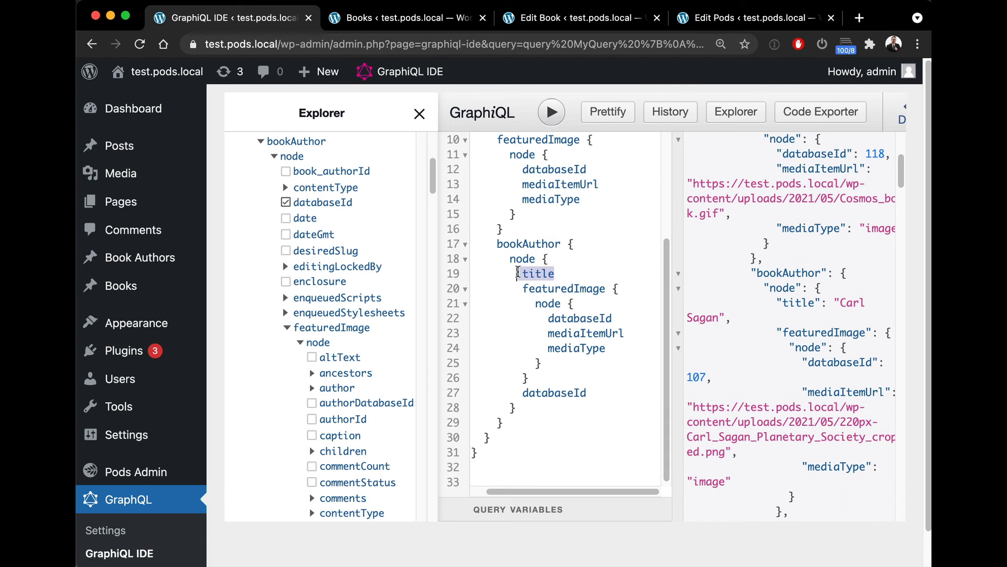
click(522, 271)
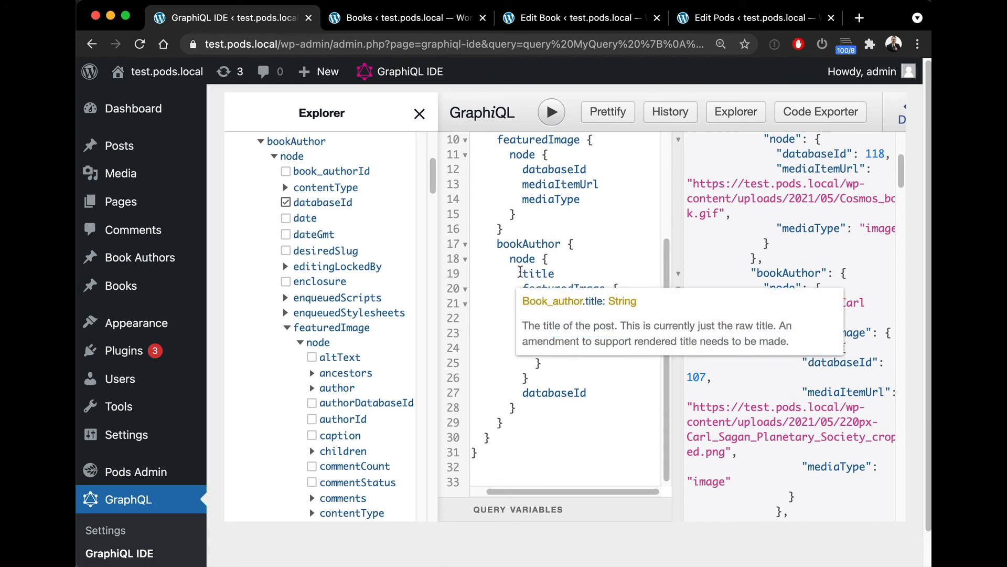
double_click(536, 275)
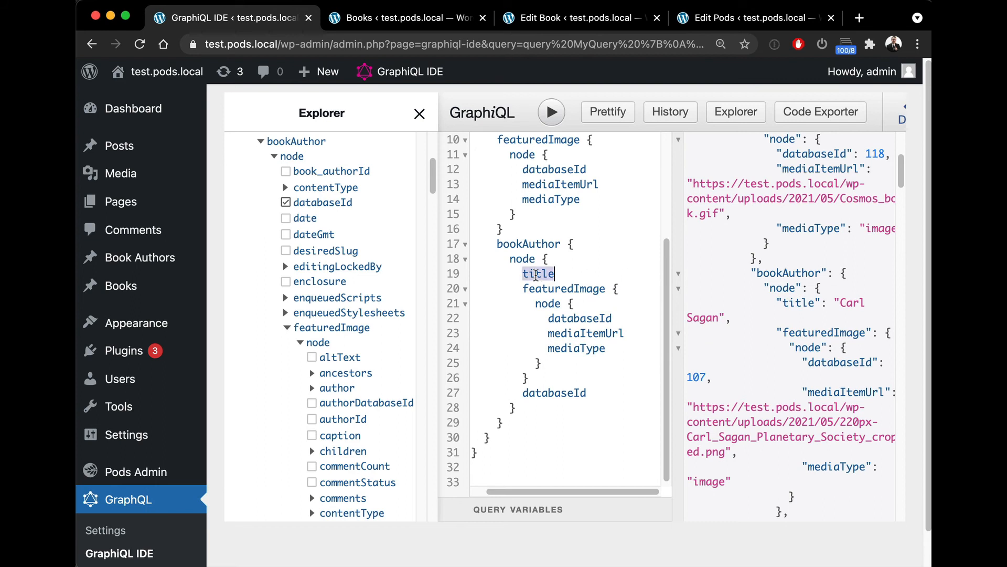
click(542, 264)
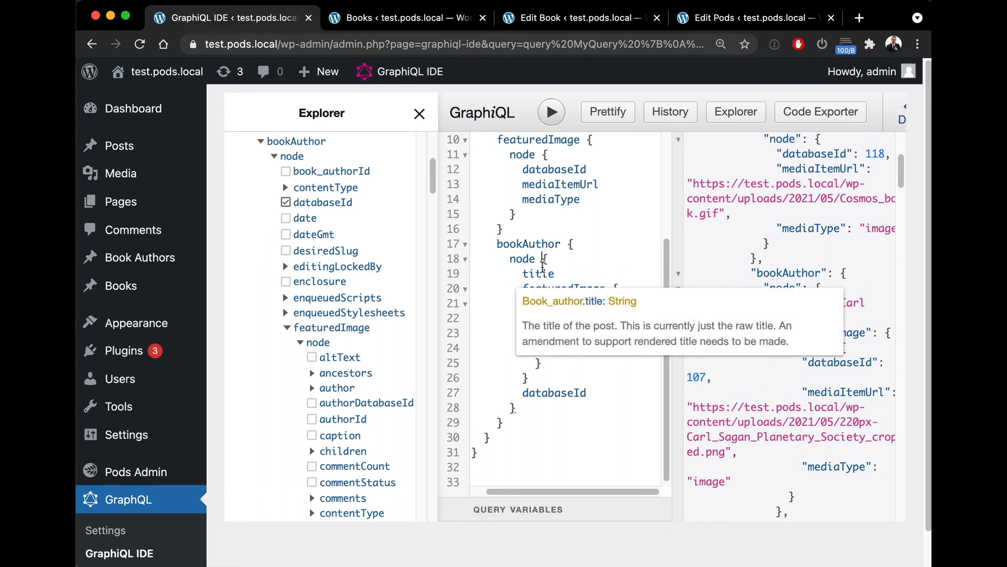
double_click(554, 392)
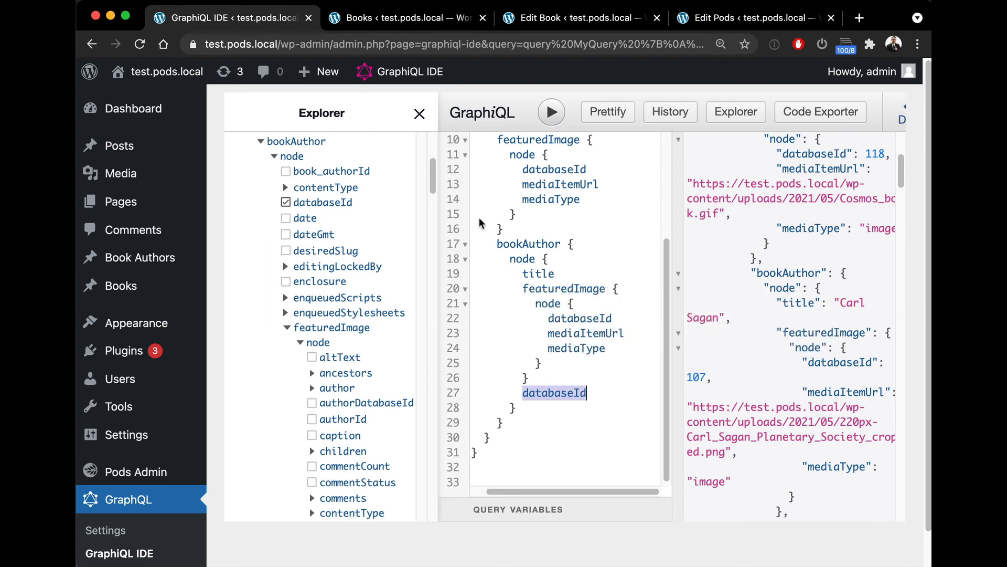
scroll(792, 267, down, 3)
double_click(785, 226)
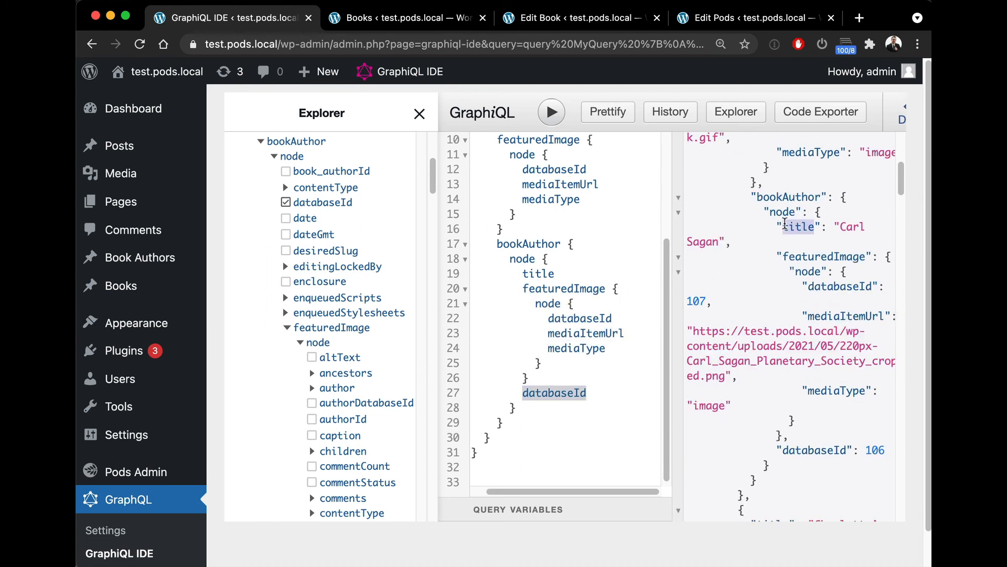
double_click(792, 452)
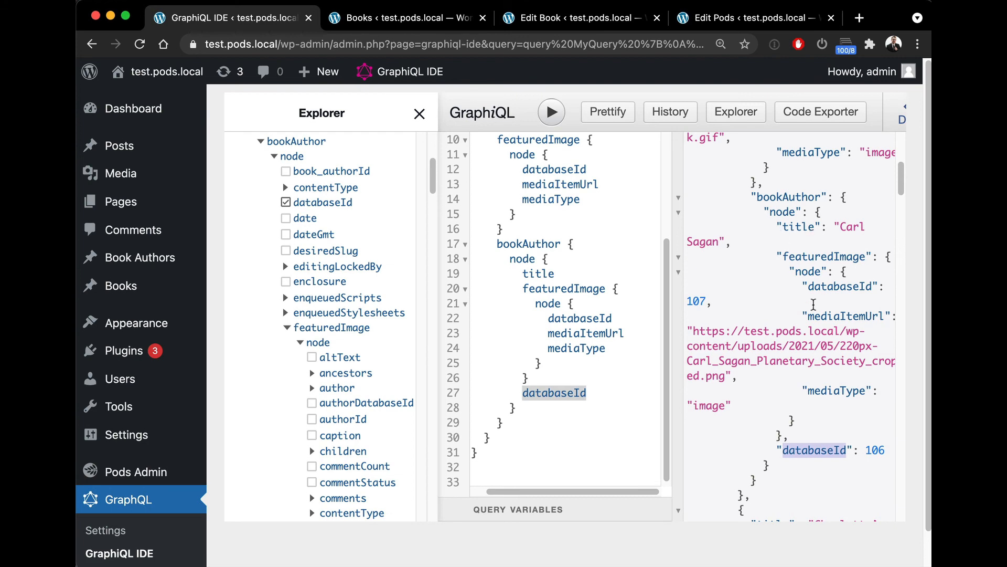
Step: Scroll through the returned books in the results and return to the top of the query
scroll(811, 231, up, 5)
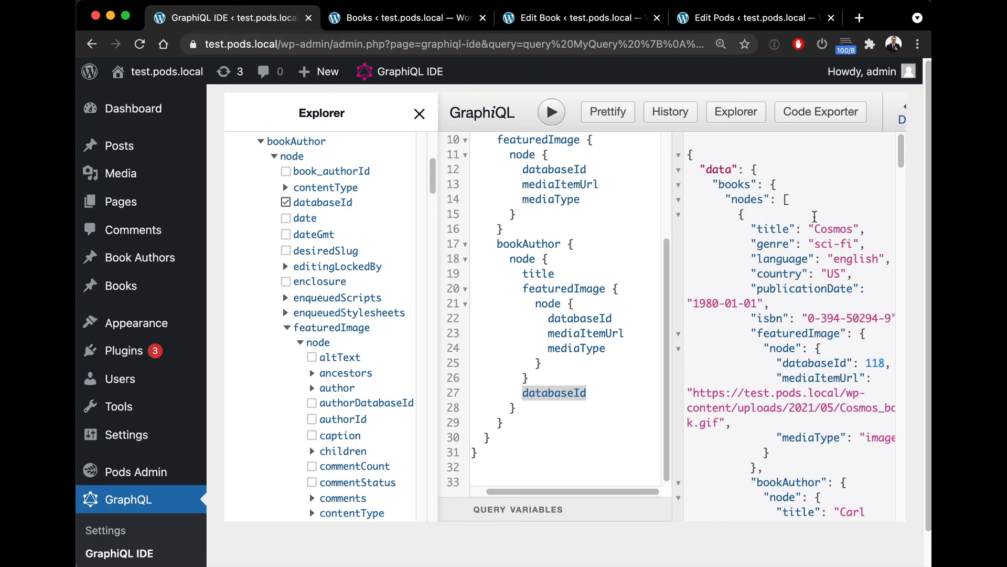
scroll(793, 204, down, 3)
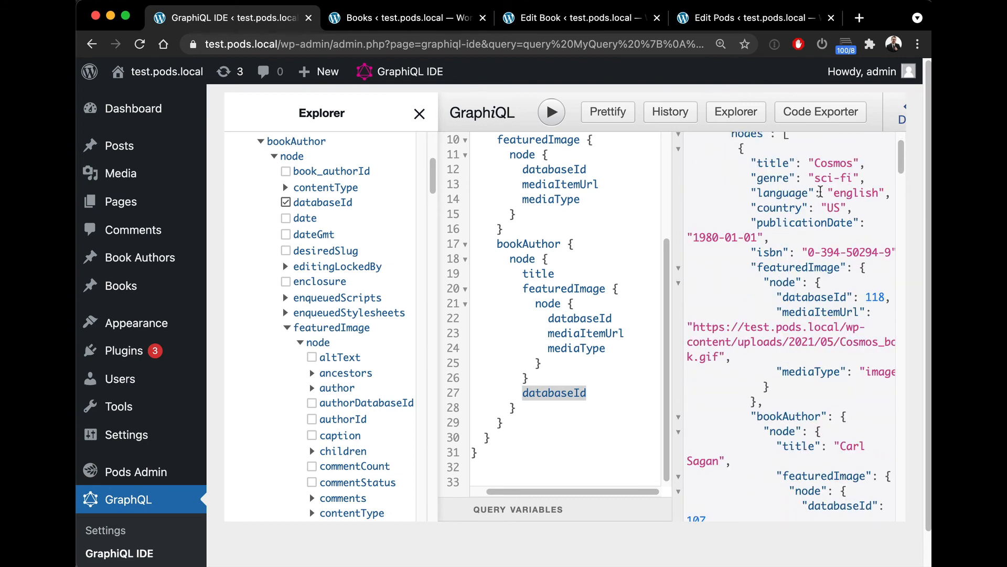
scroll(820, 191, down, 10)
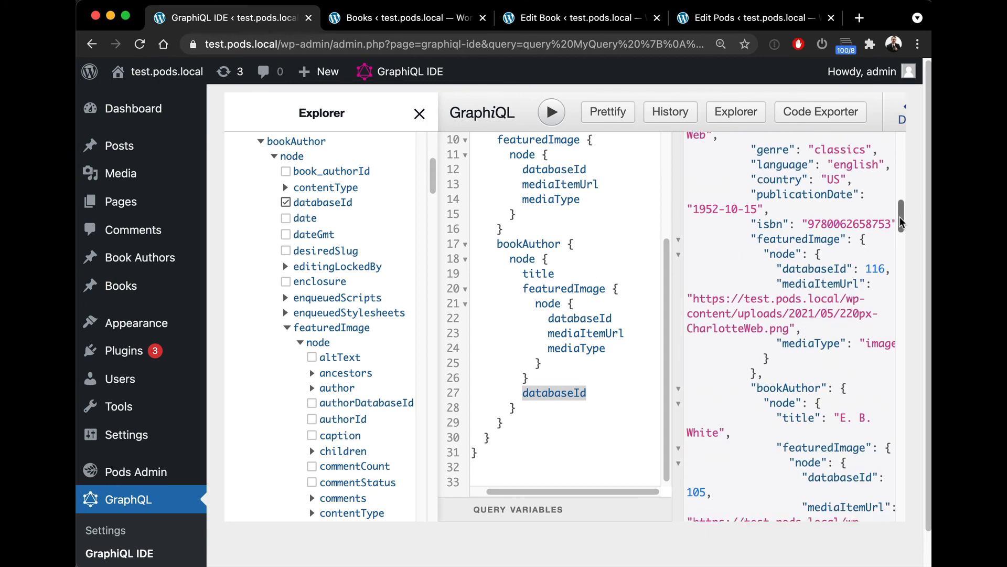
drag(901, 224, 907, 379)
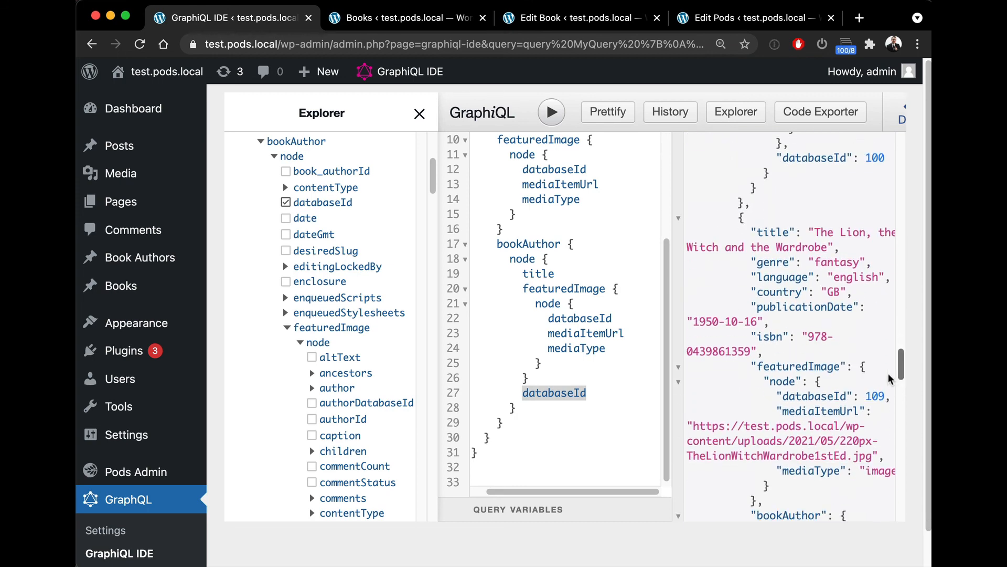
scroll(634, 353, up, 5)
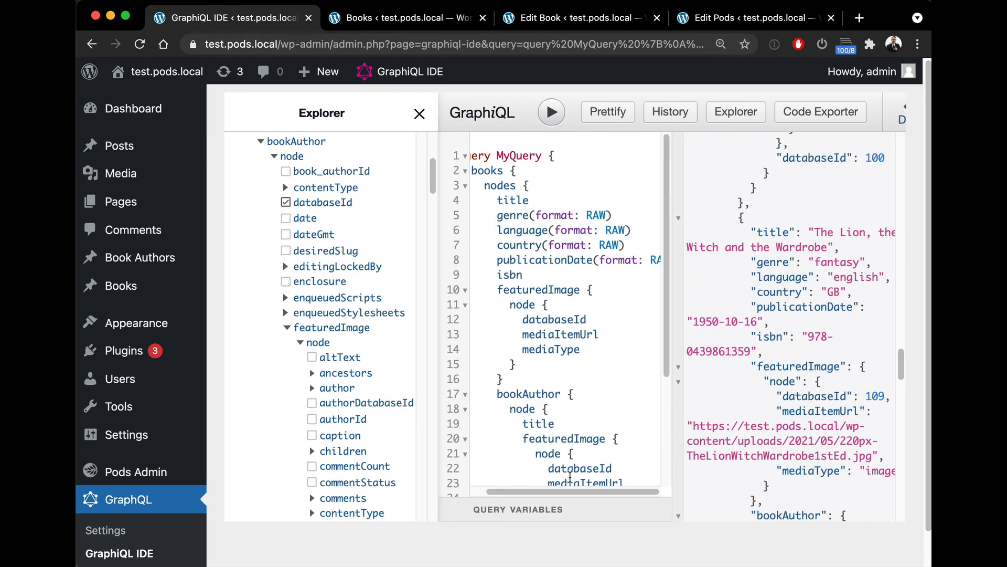
scroll(571, 274, left, 1)
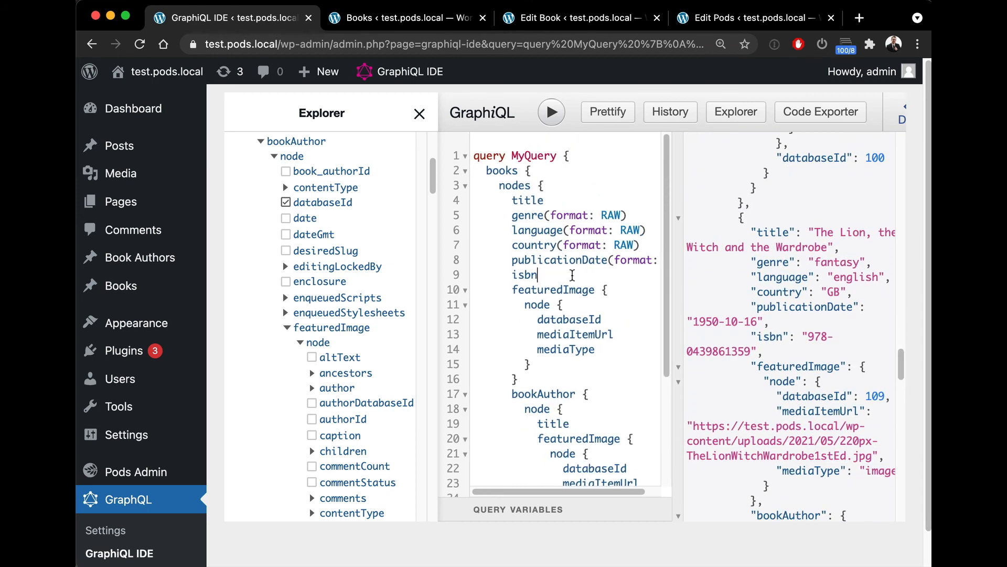